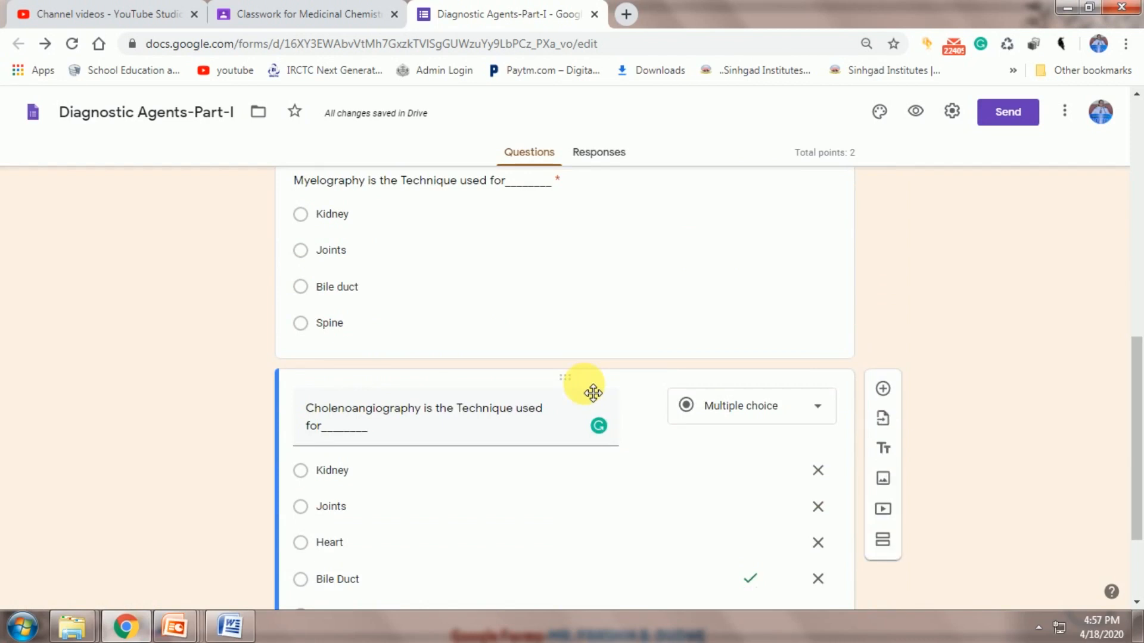
View the quiz's responses summary showing 0 responses, then turn off accepting responses
scroll(584, 390, "up", 10)
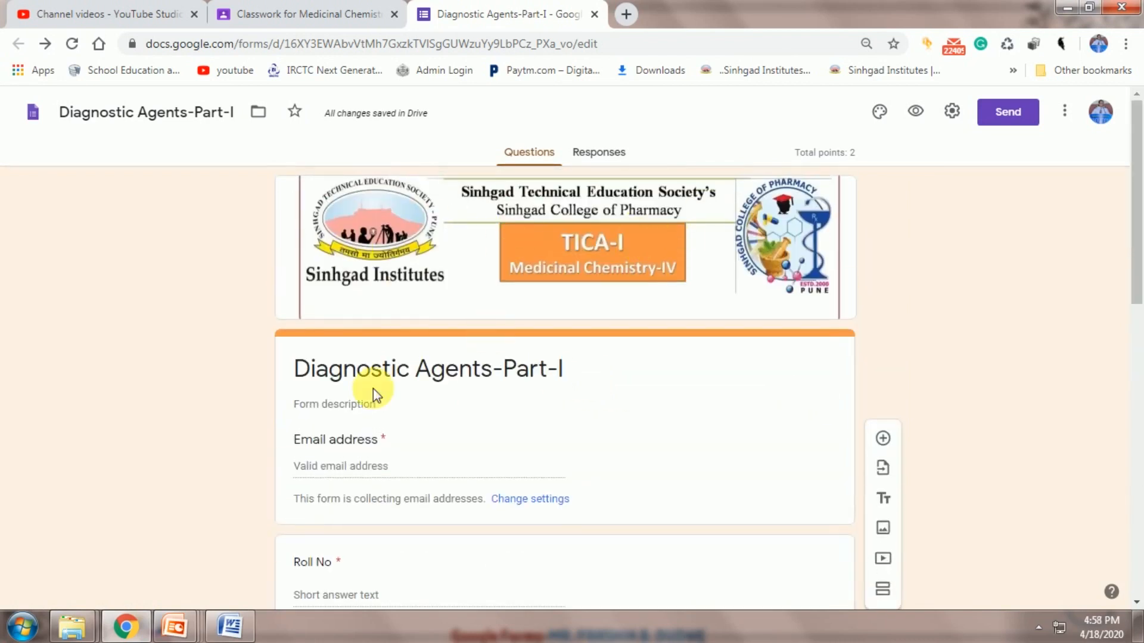
scroll(507, 400, "down", 5)
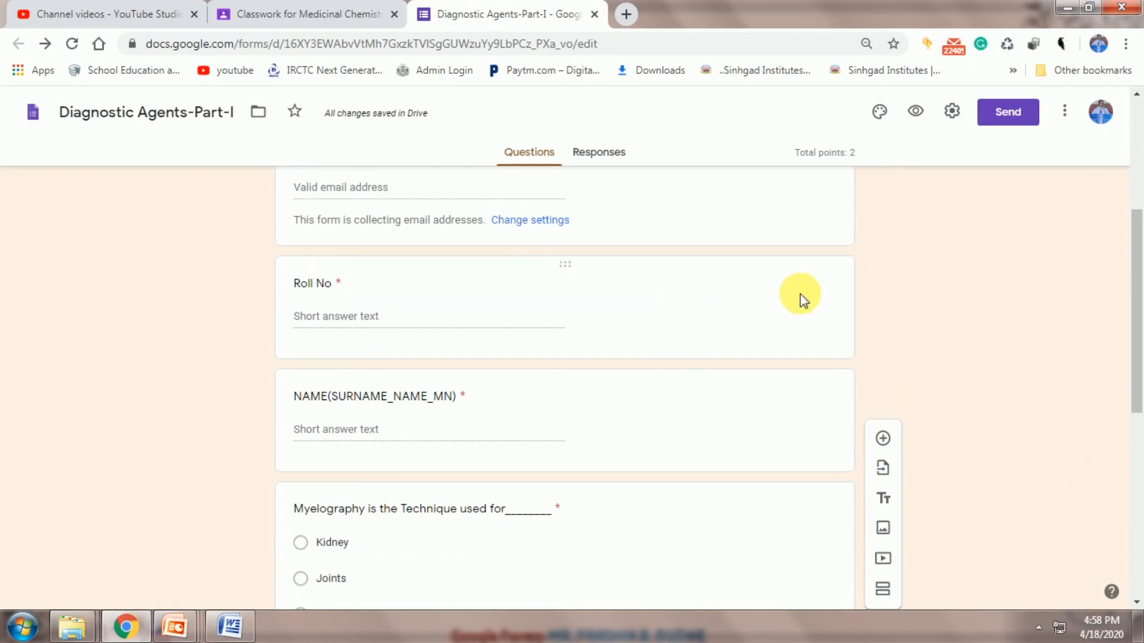
scroll(928, 323, "up", 5)
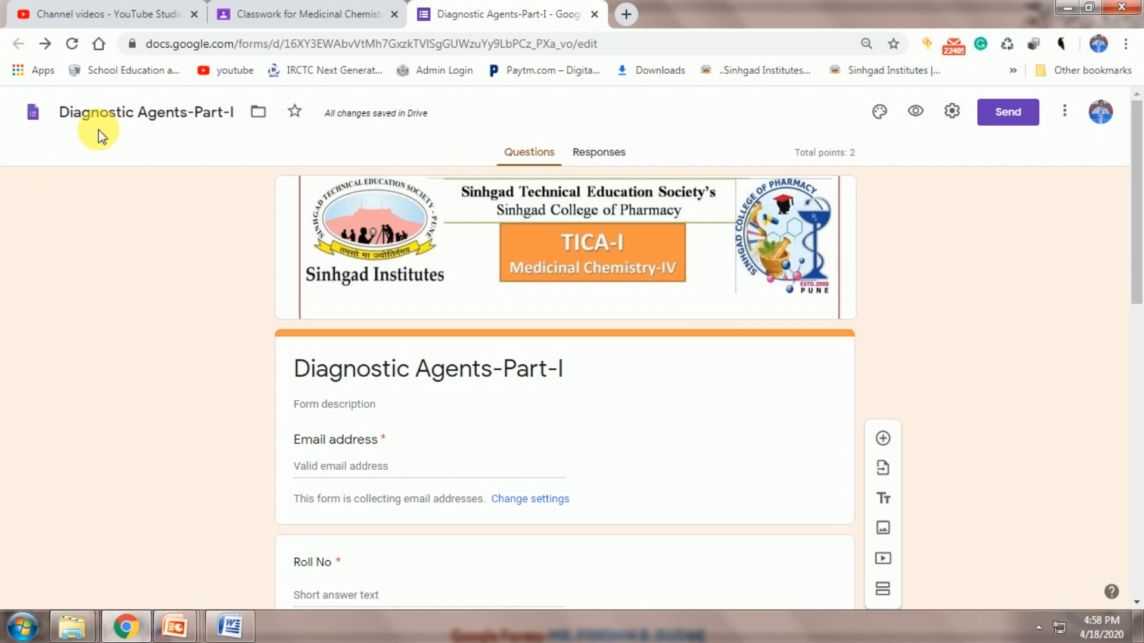
left_click(590, 155)
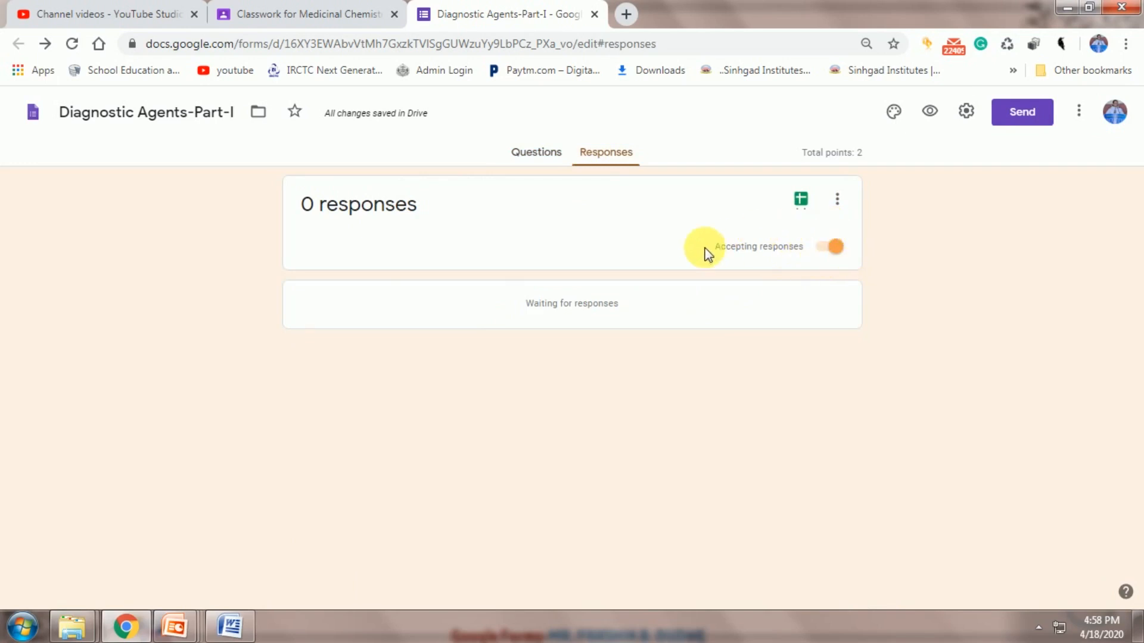
left_click(821, 252)
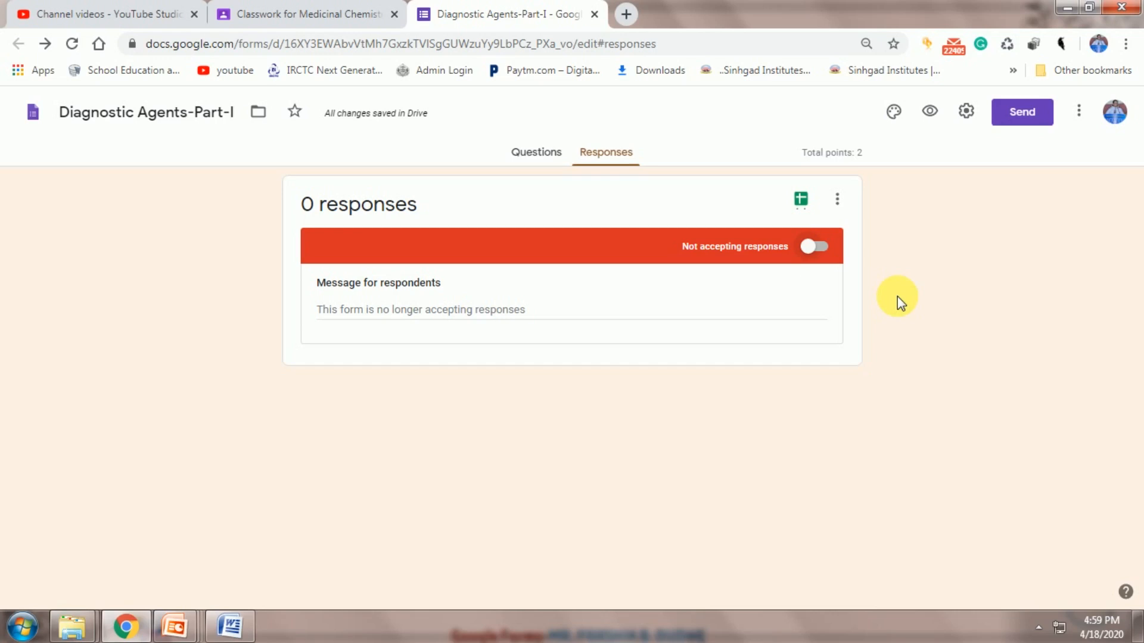
Turn accepting responses back on, then set the quiz to Not accepting responses again
left_click(822, 247)
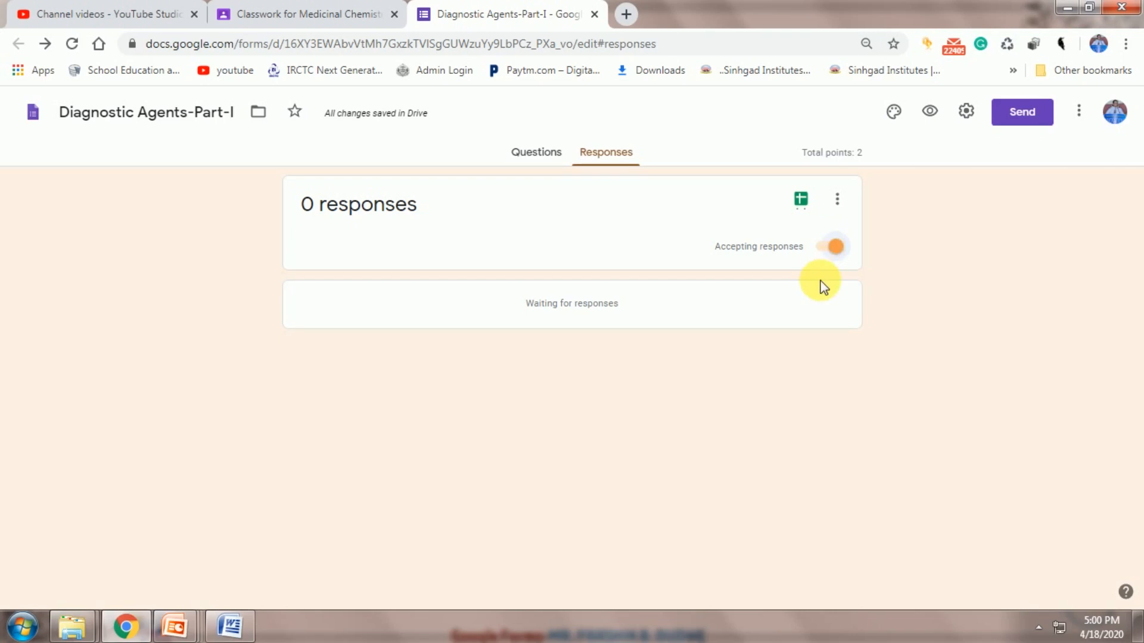
left_click(822, 251)
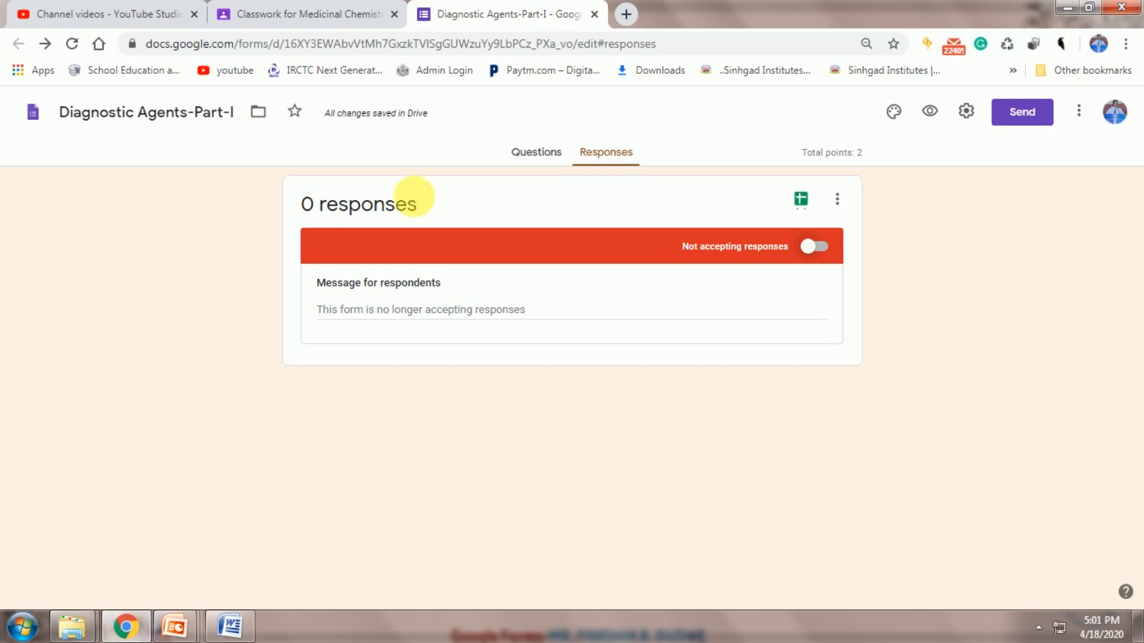
Open an empty new Chrome tab beside the Diagnostic Agents-Part-I quiz
left_click(627, 14)
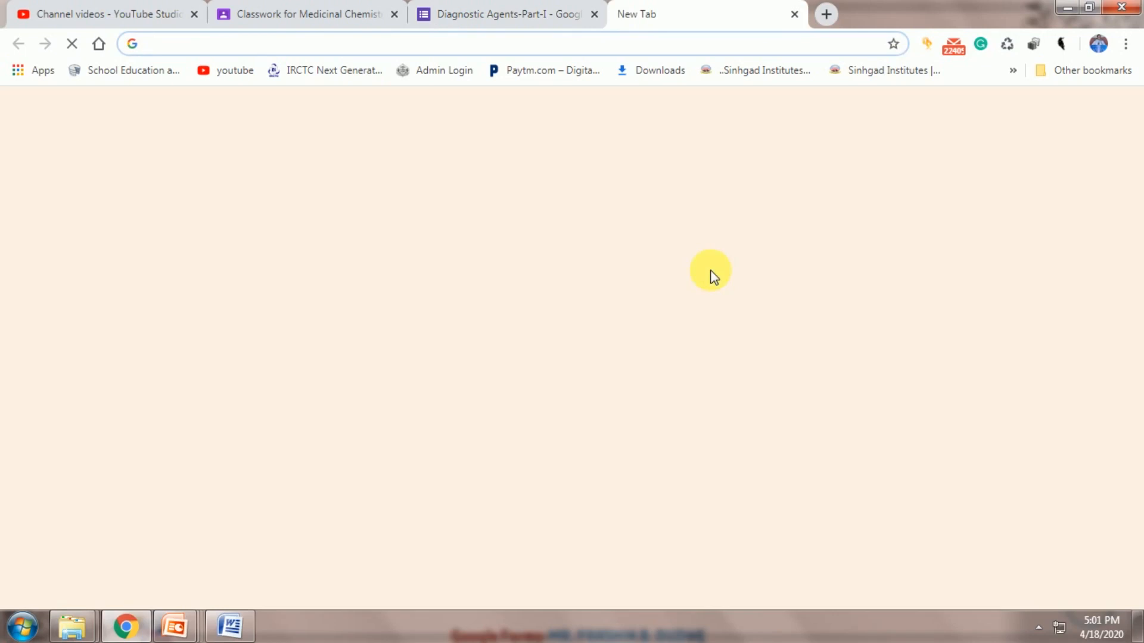
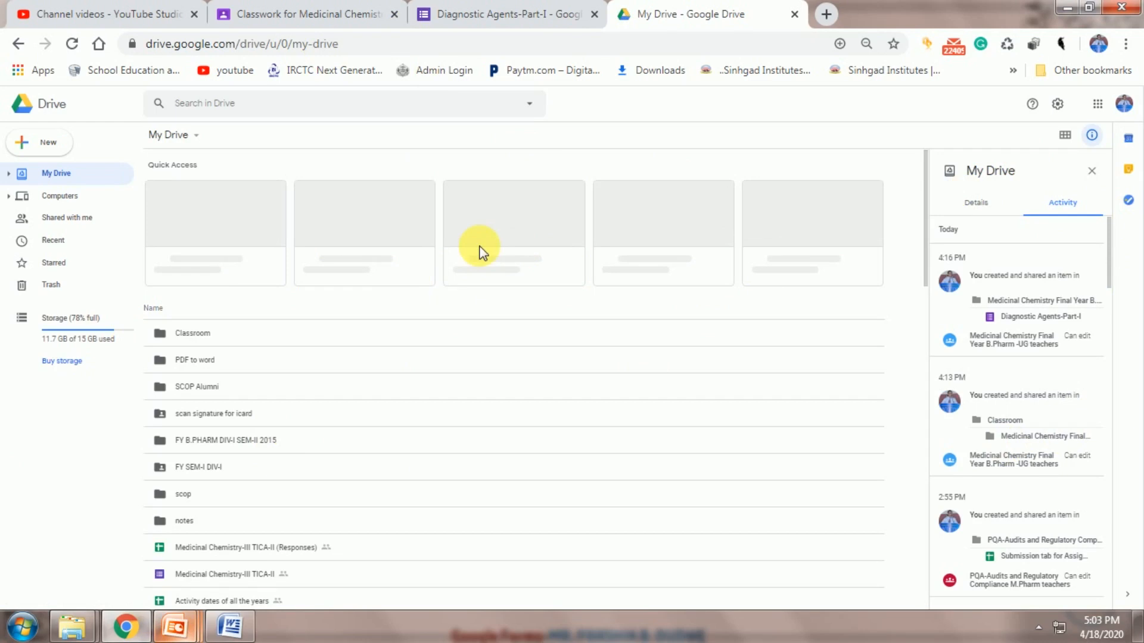
Scroll the My Drive file list back up to the Quick Access cards of recent Diagnostic Agents forms
scroll(339, 248, "down", 10)
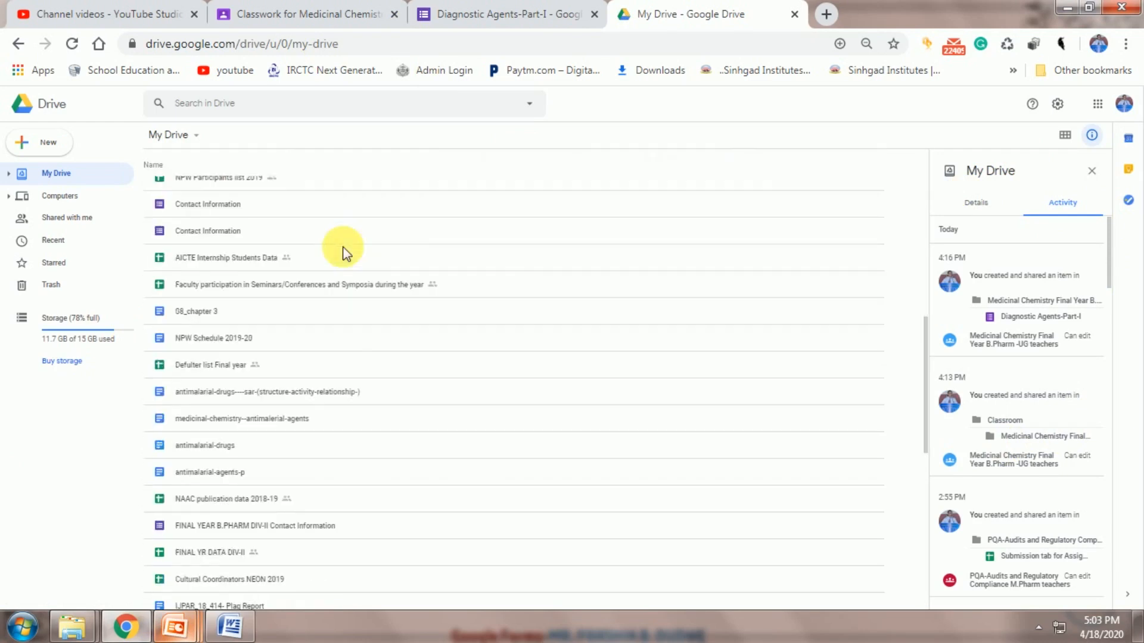
scroll(657, 265, "up", 3)
scroll(657, 264, "up", 7)
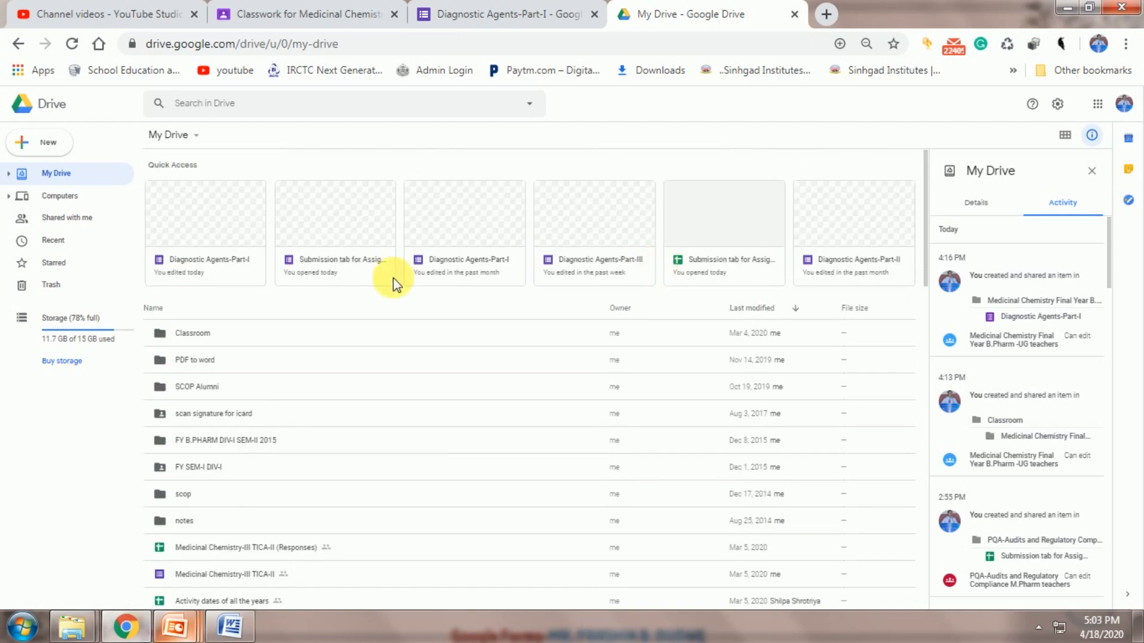
Open the Diagnostic Agents-Part-II form and view its 104-response summary
double_click(852, 271)
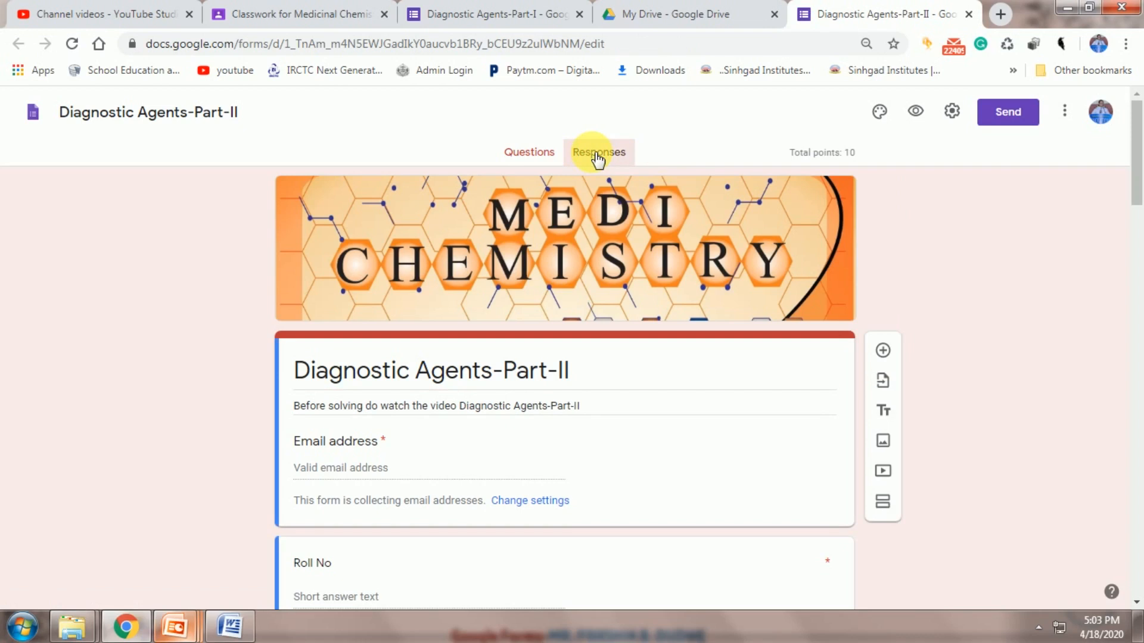
left_click(597, 153)
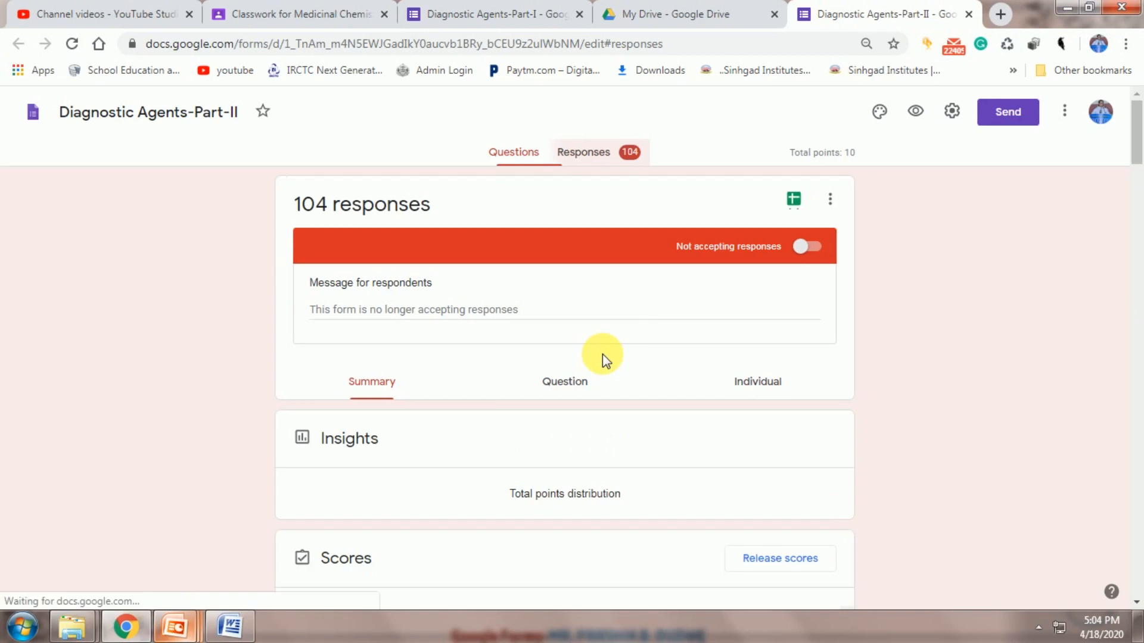
scroll(674, 439, "down", 2)
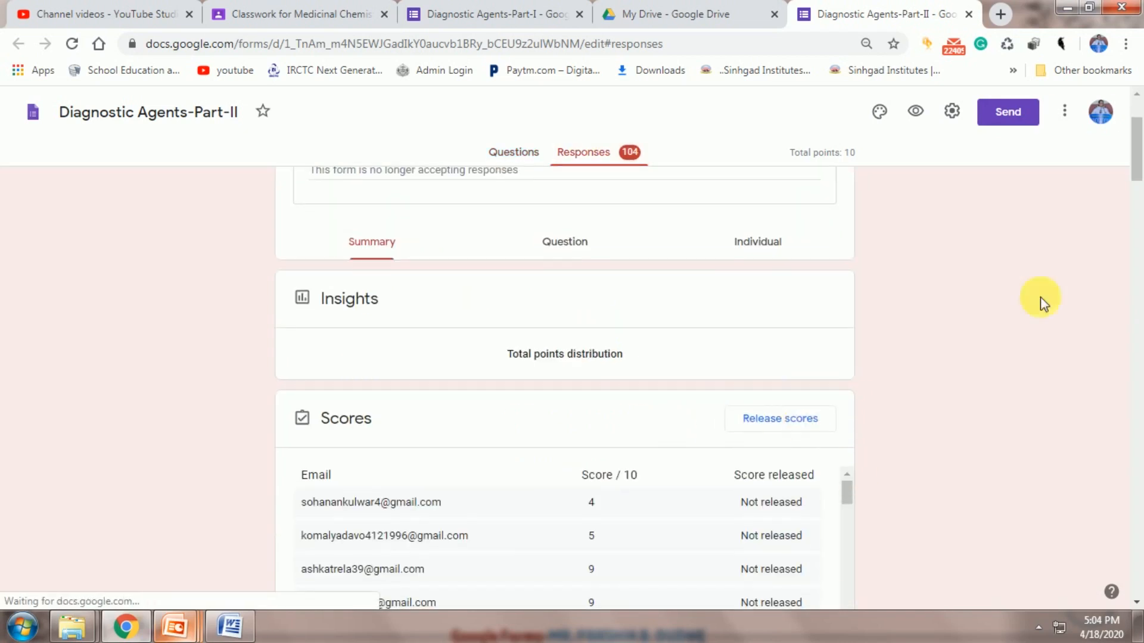
scroll(585, 370, "down", 2)
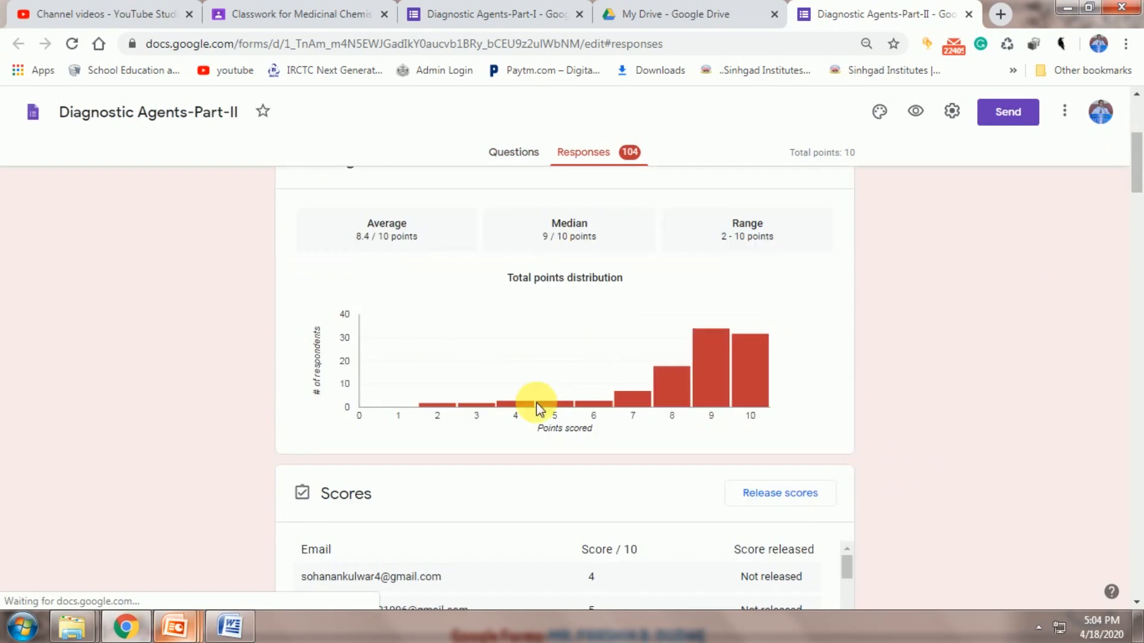
scroll(570, 445, "up", 4)
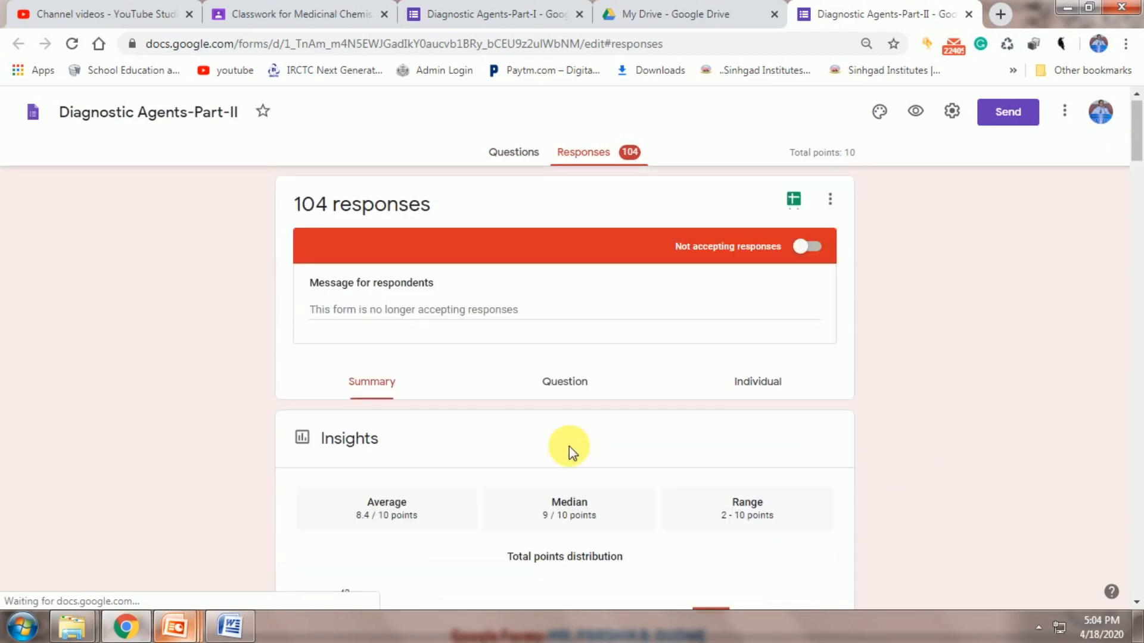
Scroll through the summary charts, per-question results and the 8.4/10 average score
scroll(570, 447, "down", 4)
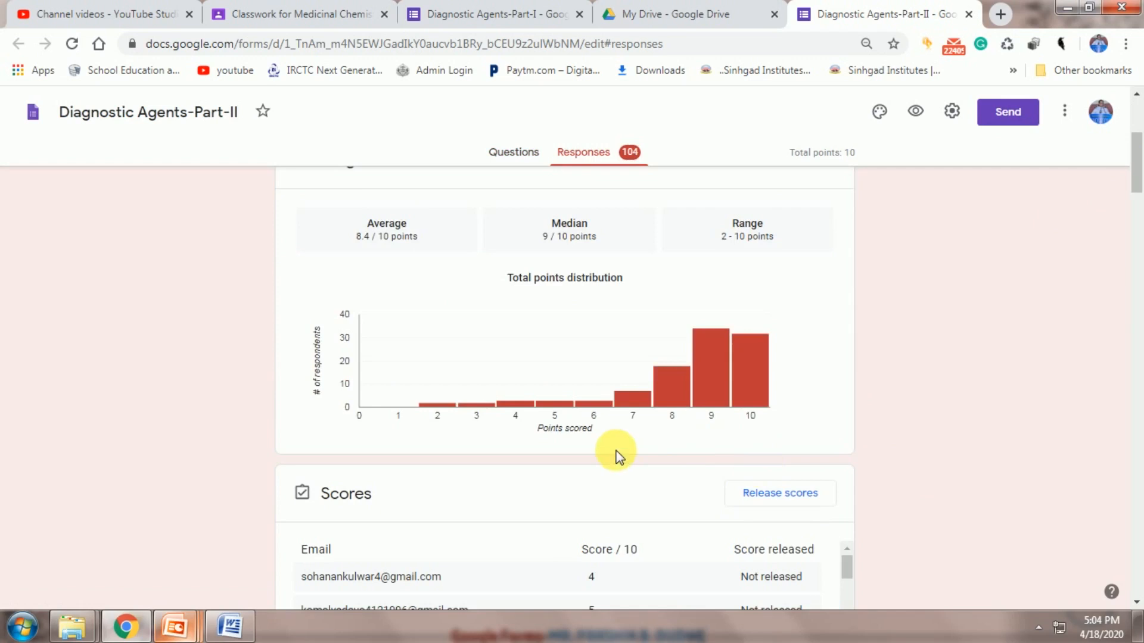
scroll(616, 454, "down", 3)
scroll(593, 459, "down", 5)
scroll(592, 456, "up", 5)
scroll(592, 456, "up", 2)
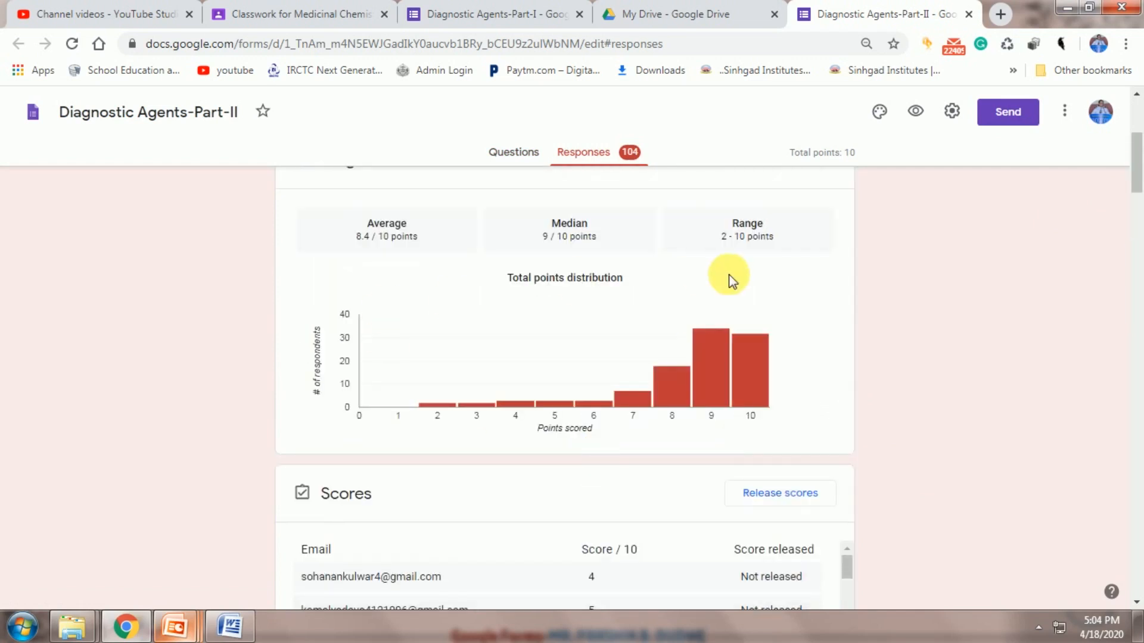
mouse_move(697, 352)
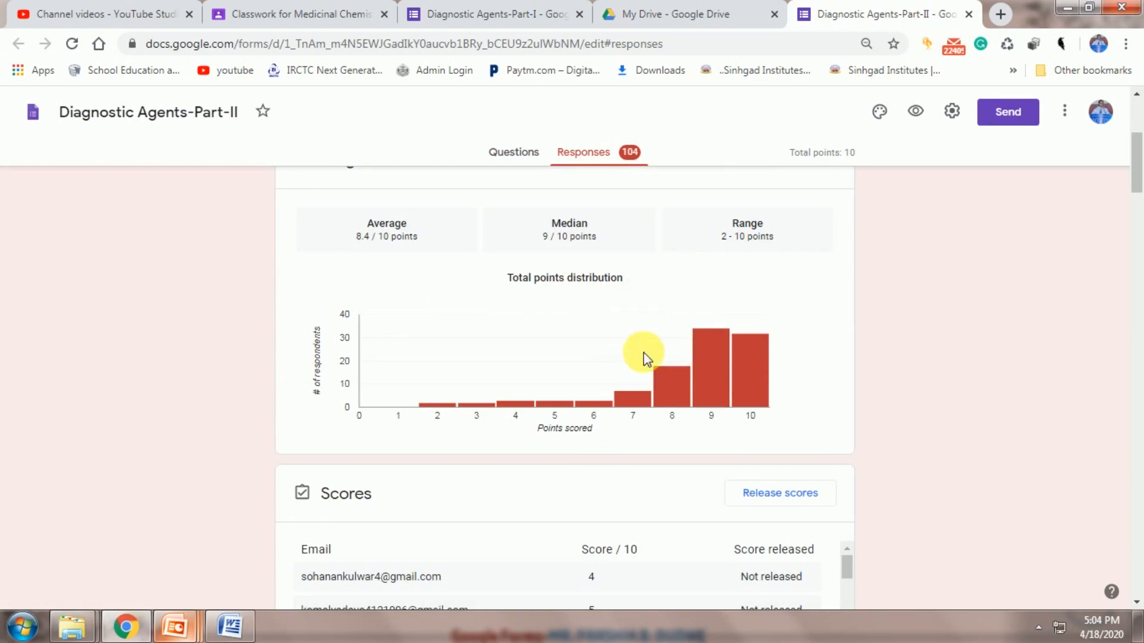
scroll(977, 387, "down", 10)
scroll(981, 348, "down", 7)
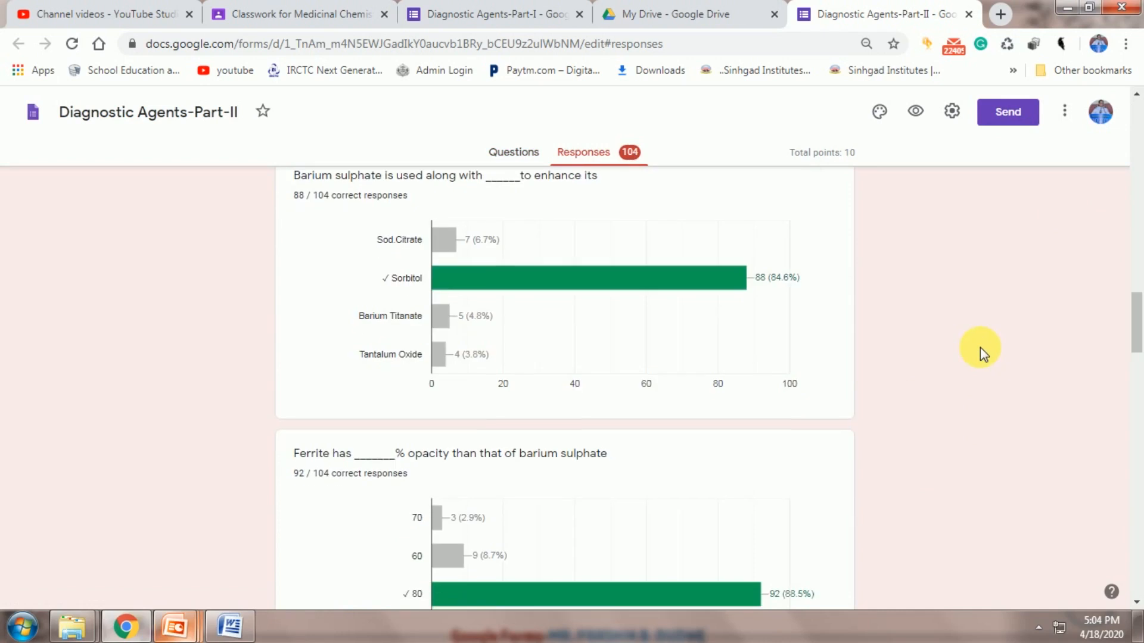
scroll(981, 348, "down", 2)
mouse_move(455, 411)
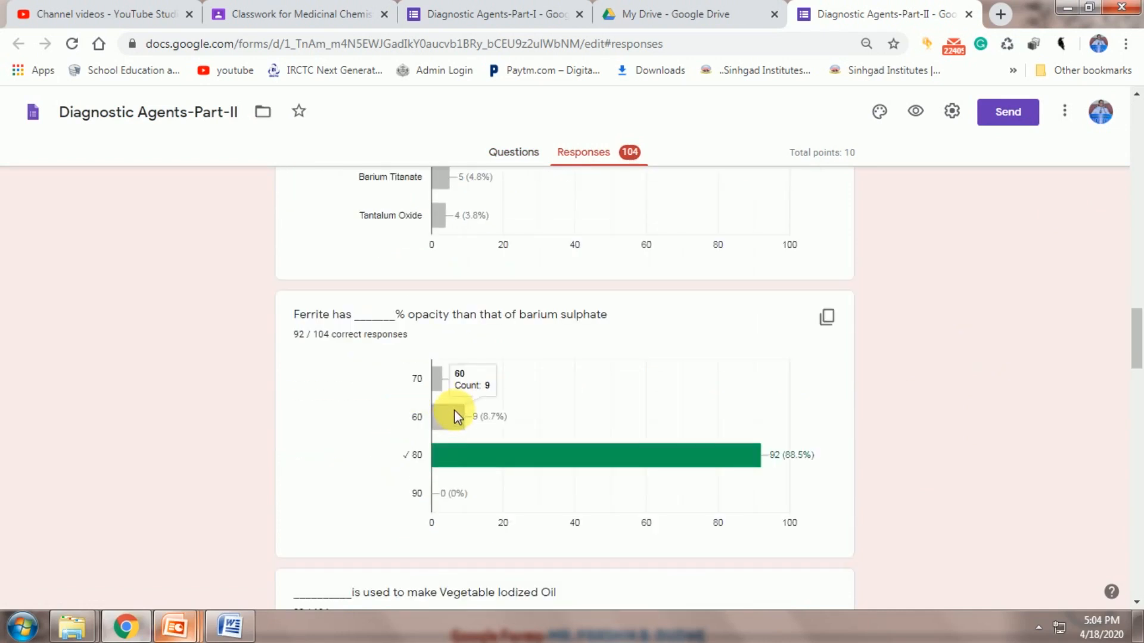
scroll(620, 432, "up", 6)
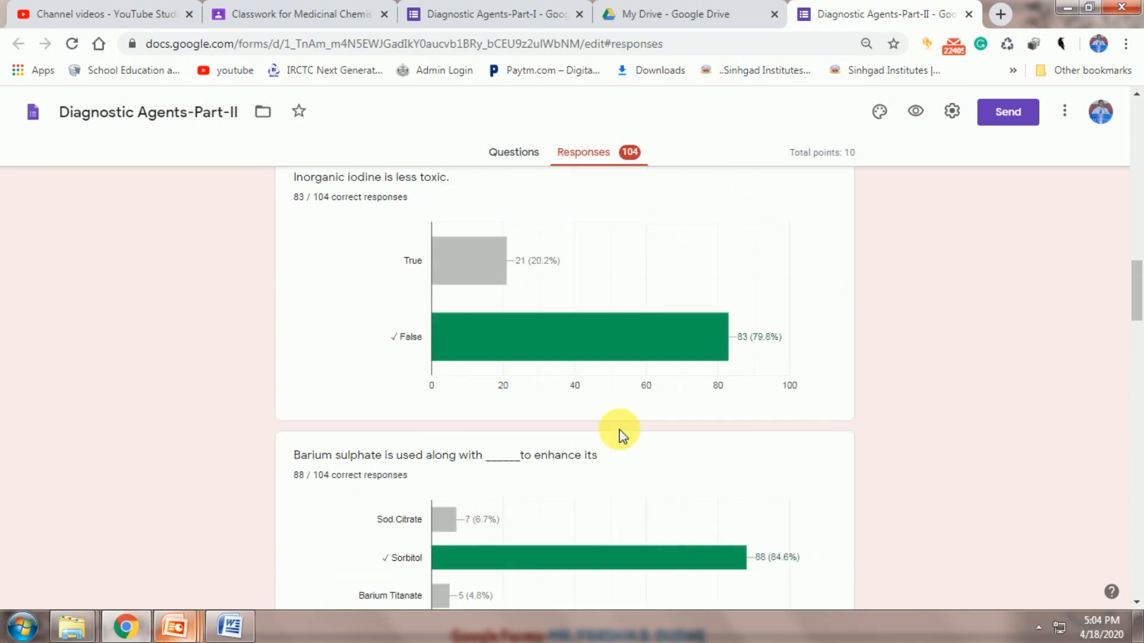
scroll(620, 435, "up", 20)
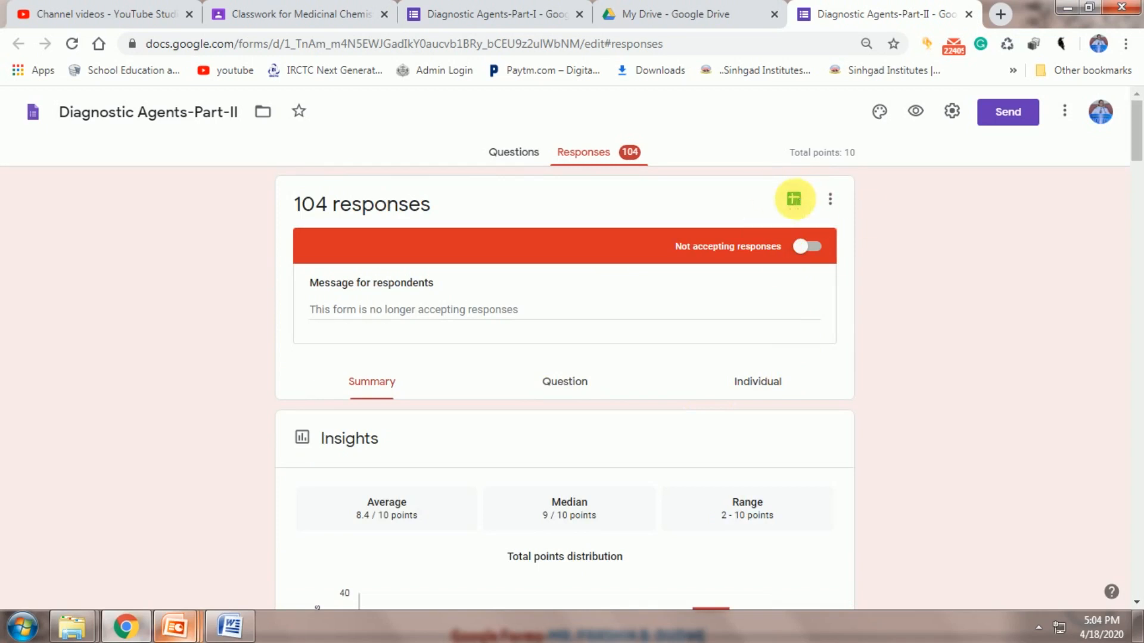
Open the linked Diagnostic Agents-Part-II (Responses) spreadsheet from the Responses tab
left_click(796, 202)
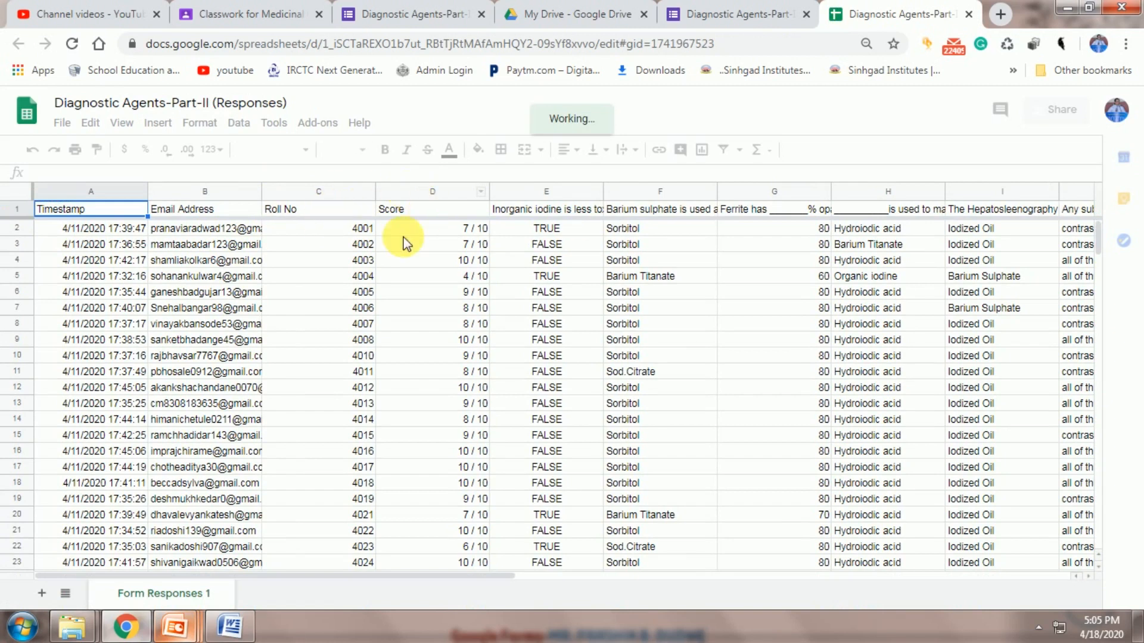
Sort the response sheet by the Roll No column (C), A → Z
left_click(327, 200)
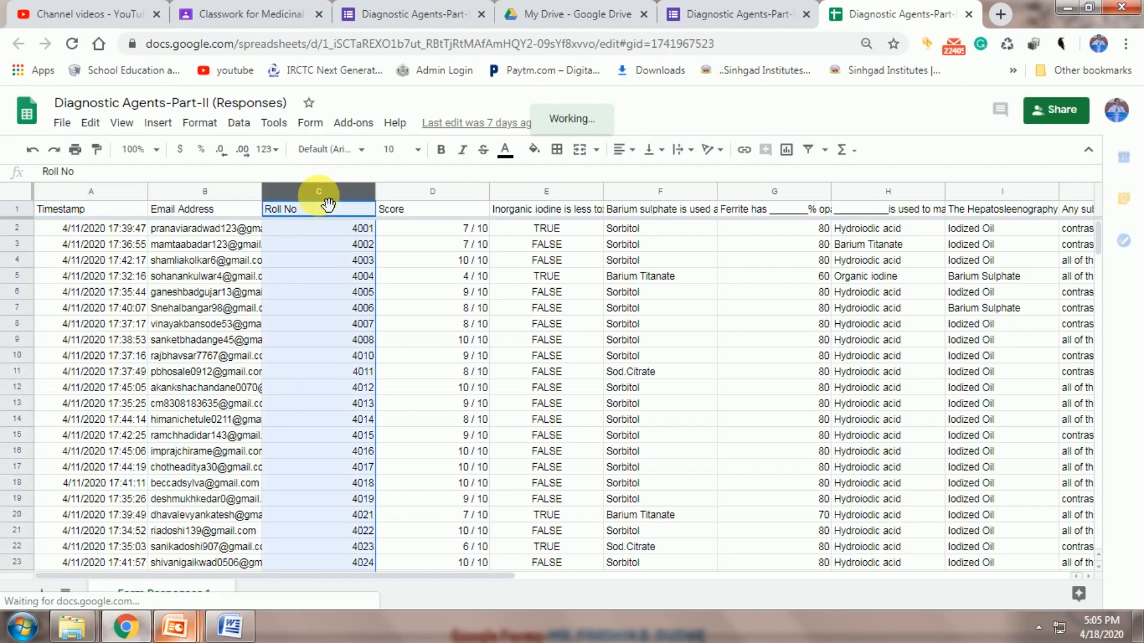
right_click(320, 199)
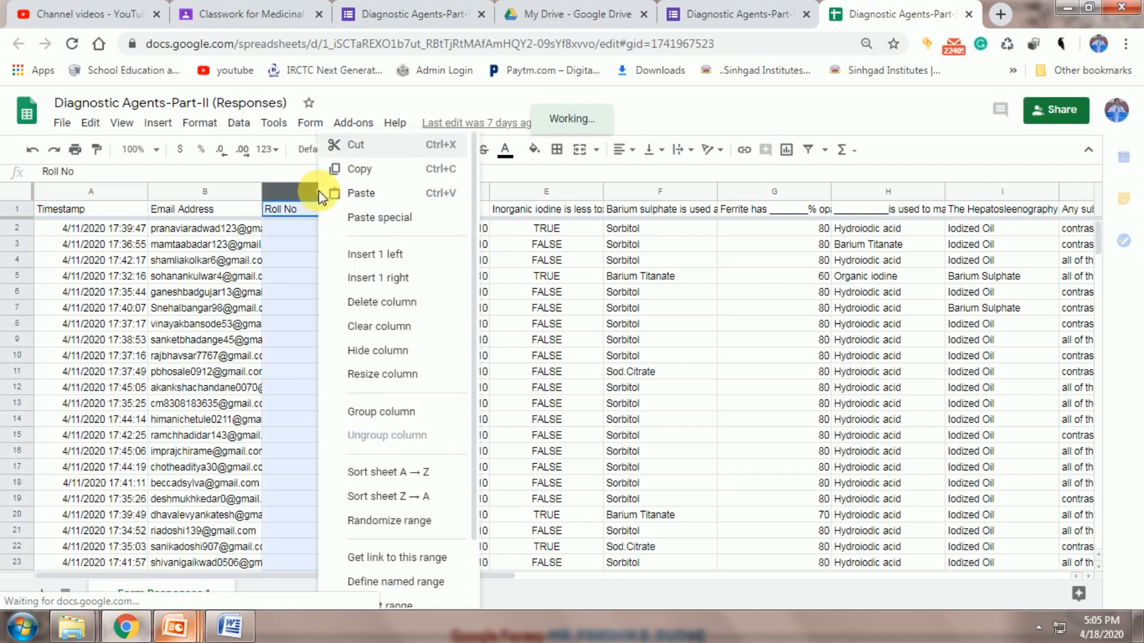
left_click(400, 472)
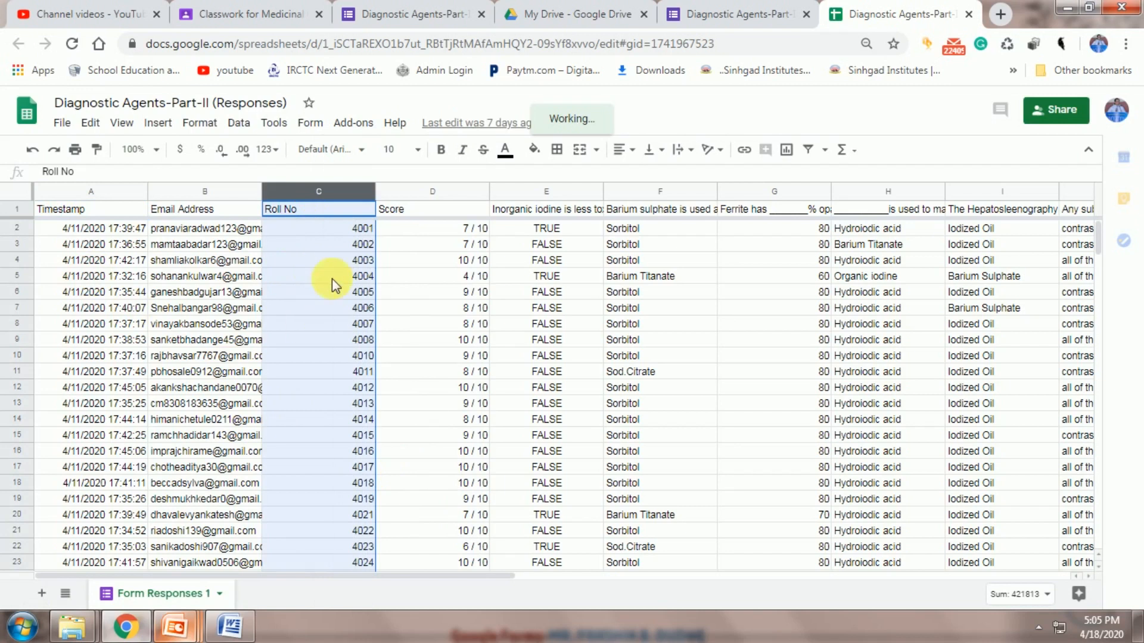
right_click(321, 188)
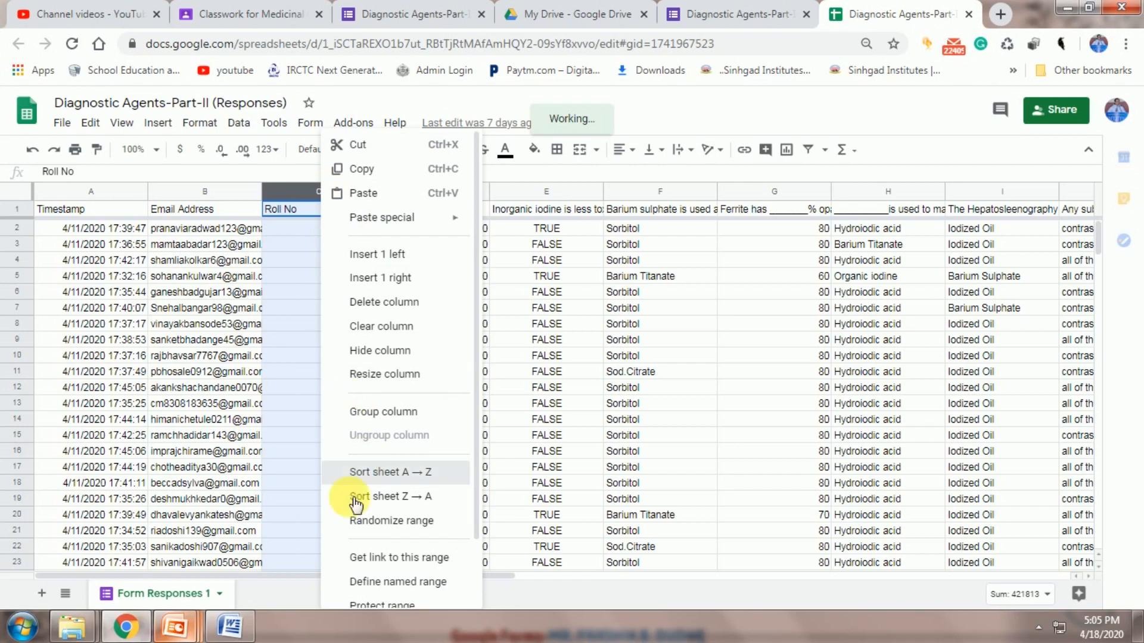
left_click(367, 472)
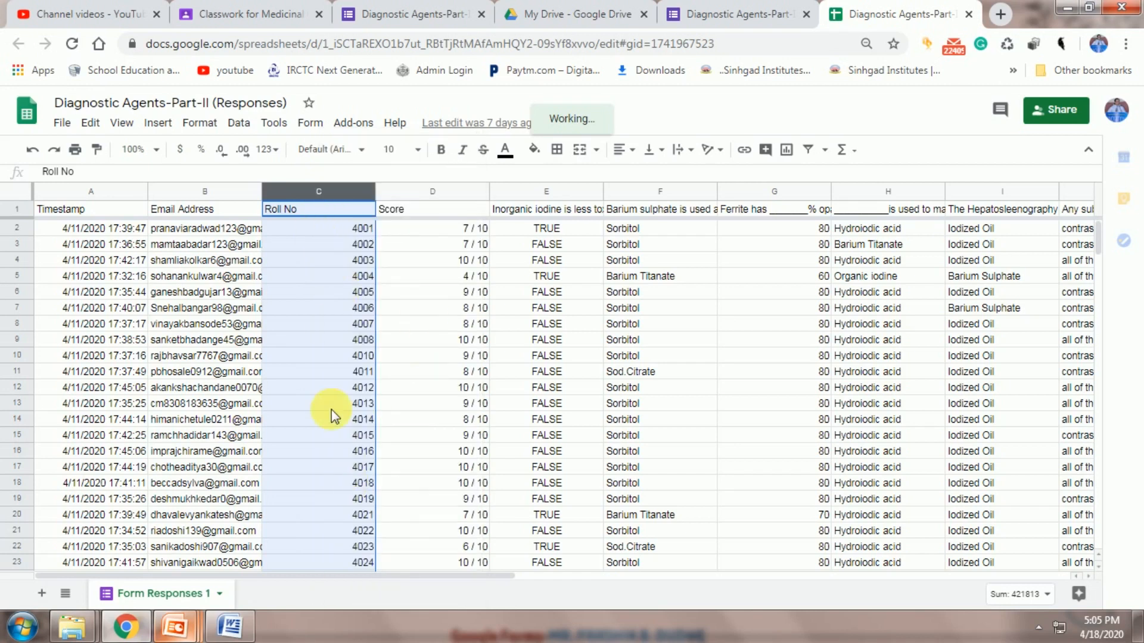
Select the Score column (D) and bring up its options menu
left_click(433, 191)
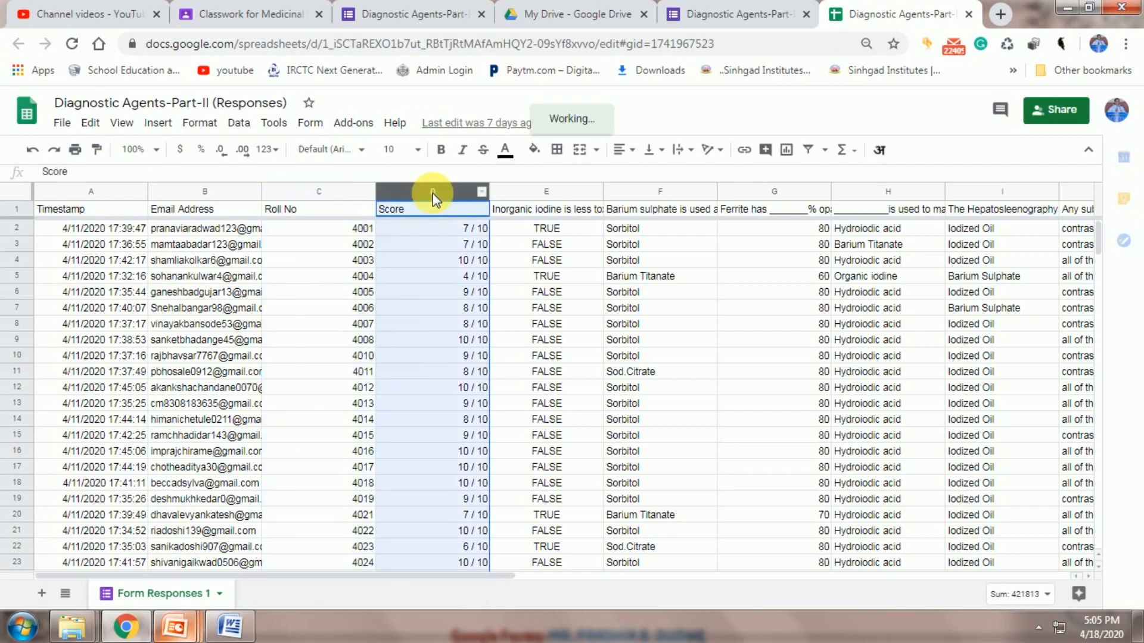
right_click(441, 201)
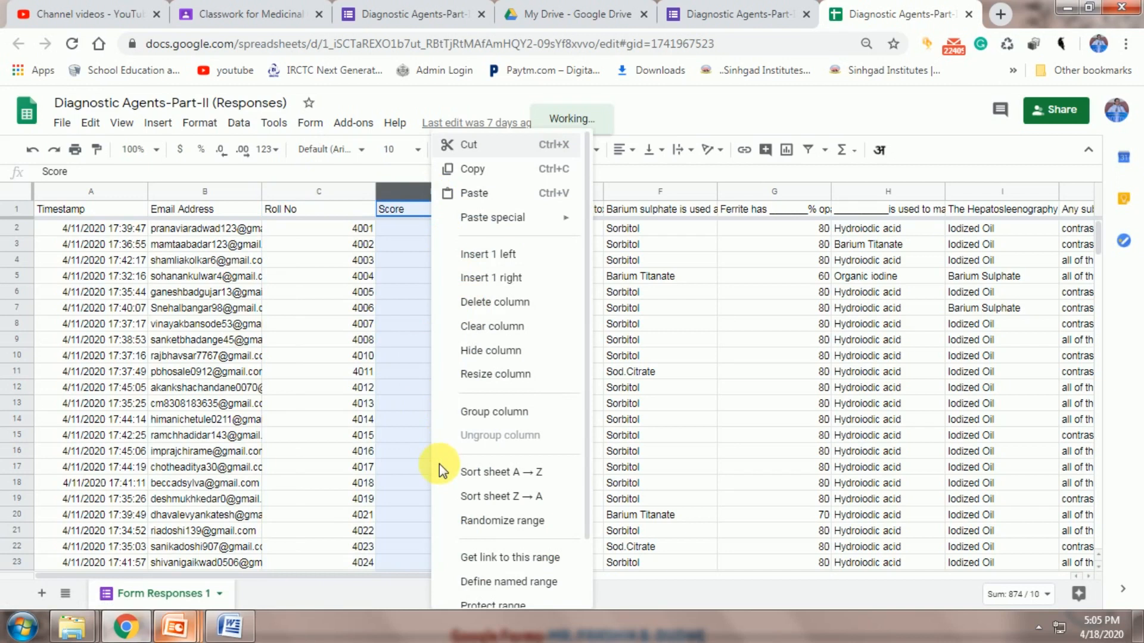
scroll(412, 412, "down", 4)
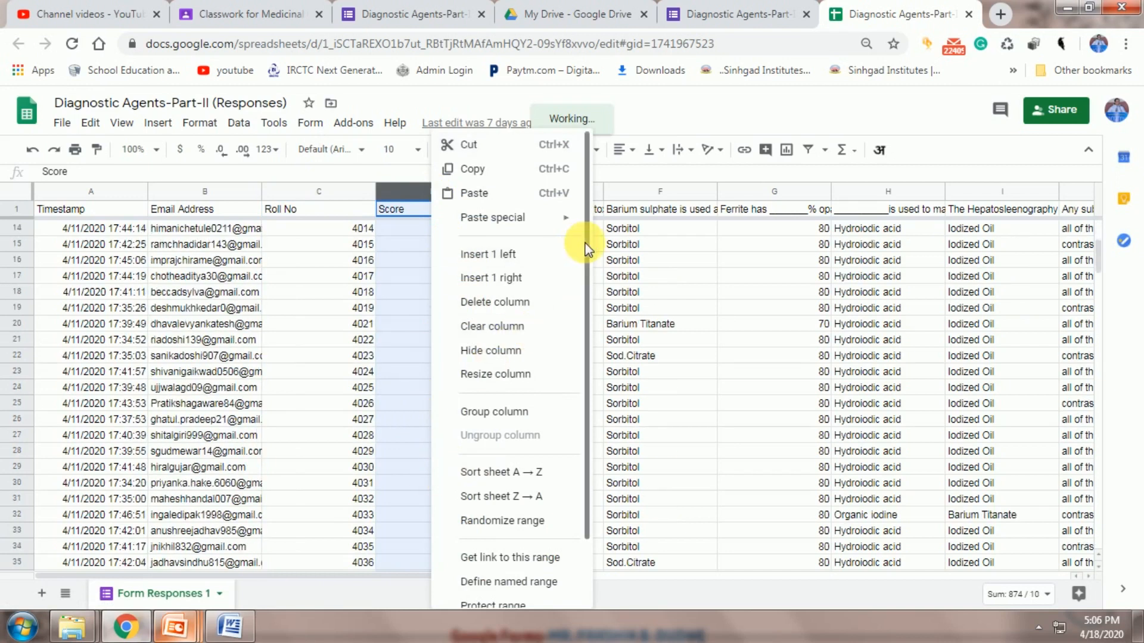
scroll(571, 422, "down", 2)
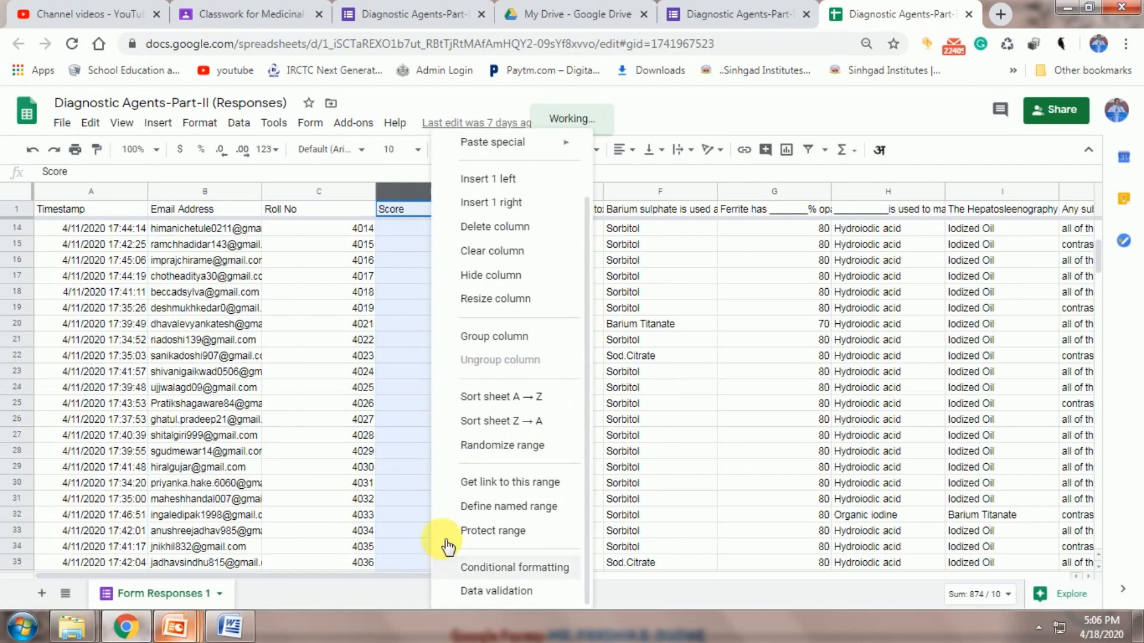
Give the Score column conditional formatting, then close the rules panel
left_click(477, 567)
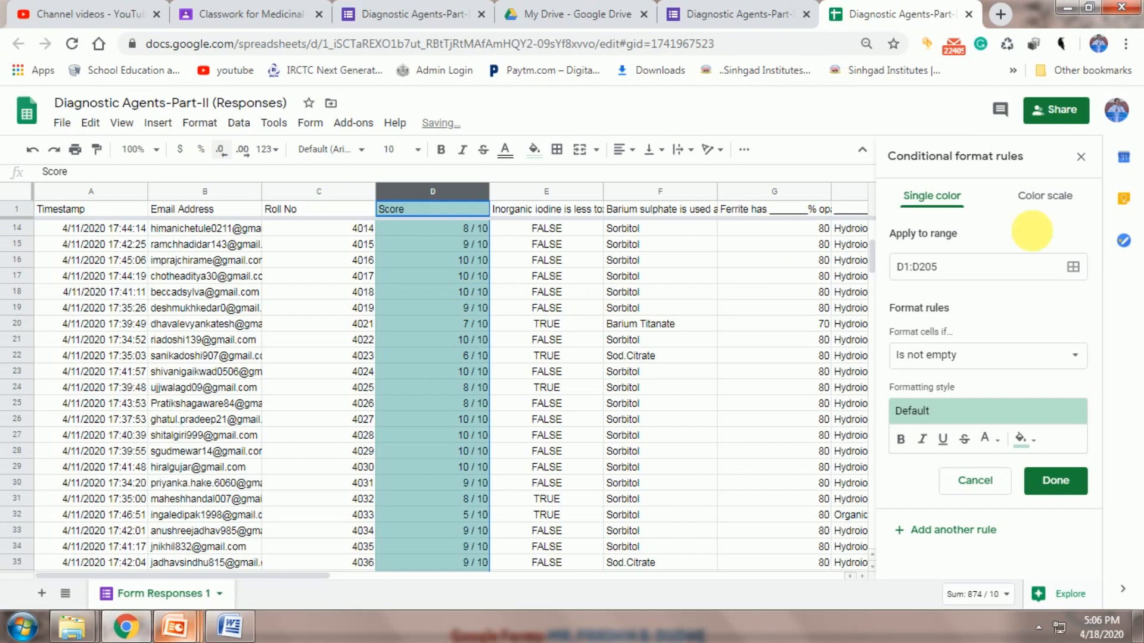
left_click(1081, 158)
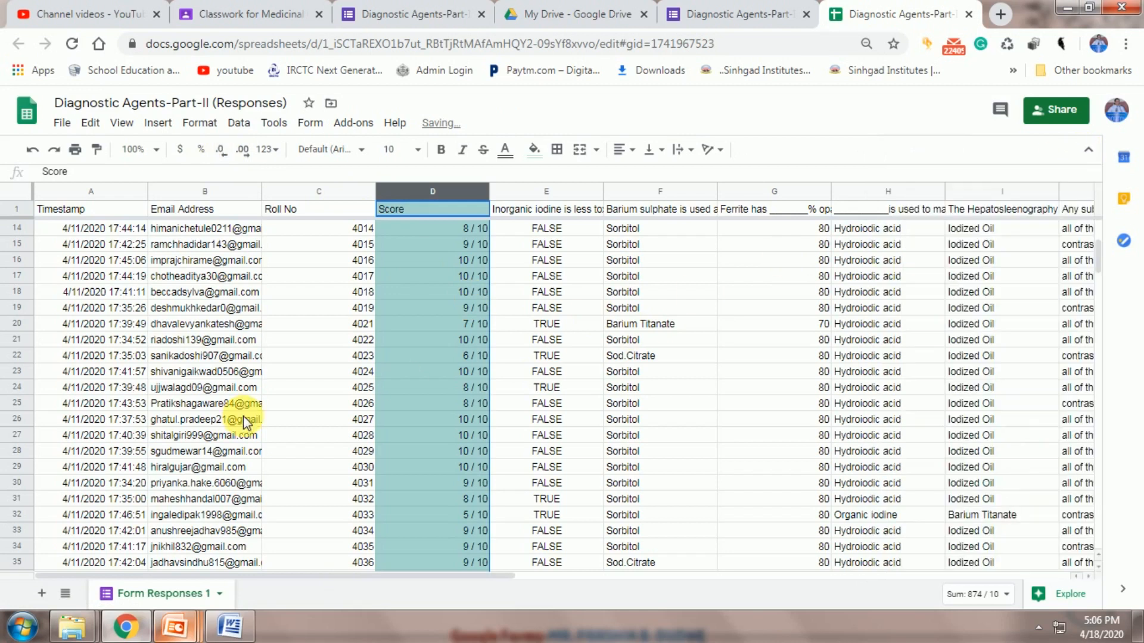
left_click(326, 260)
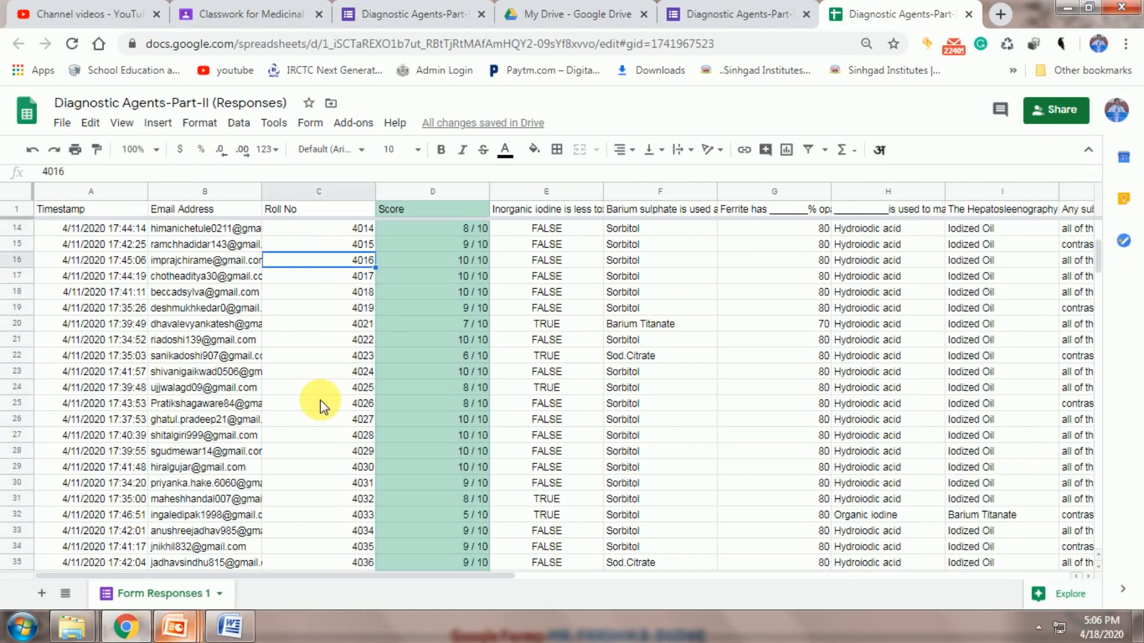
Select the Roll No and Score values from C2 down through all responses
scroll(320, 401, "up", 3)
left_click_drag(301, 230, 471, 356)
left_click_drag(311, 231, 392, 234)
left_click_drag(411, 494, 414, 567)
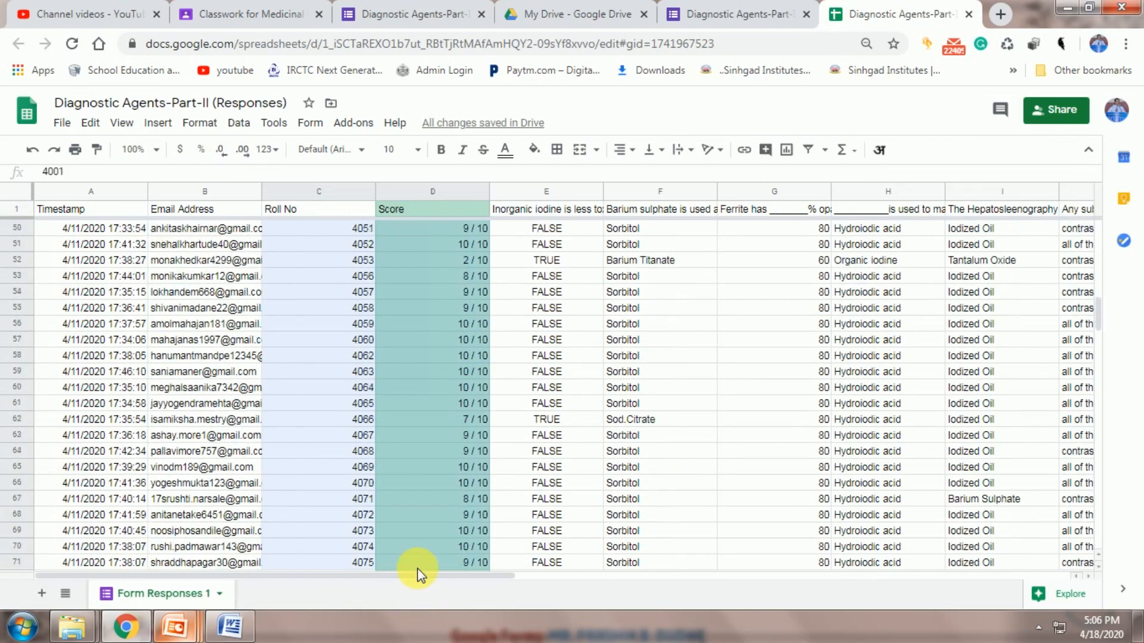
Download the Part-II responses sheet as a Microsoft Excel (.xlsx) file and open its download menu
left_click(468, 309)
left_click(62, 125)
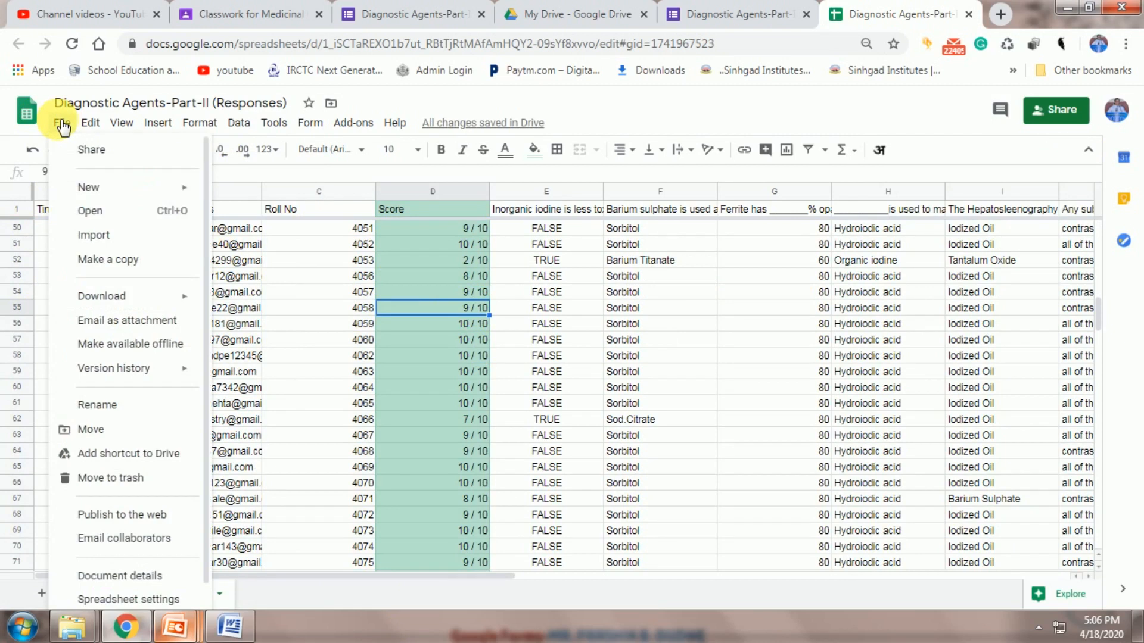
mouse_move(158, 306)
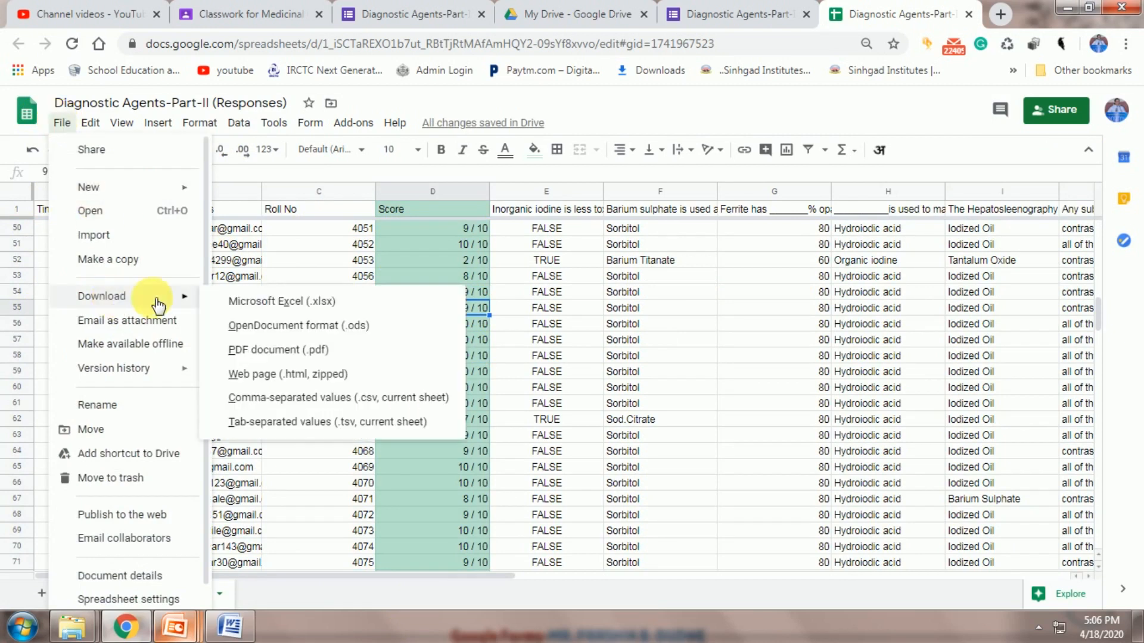
left_click(248, 294)
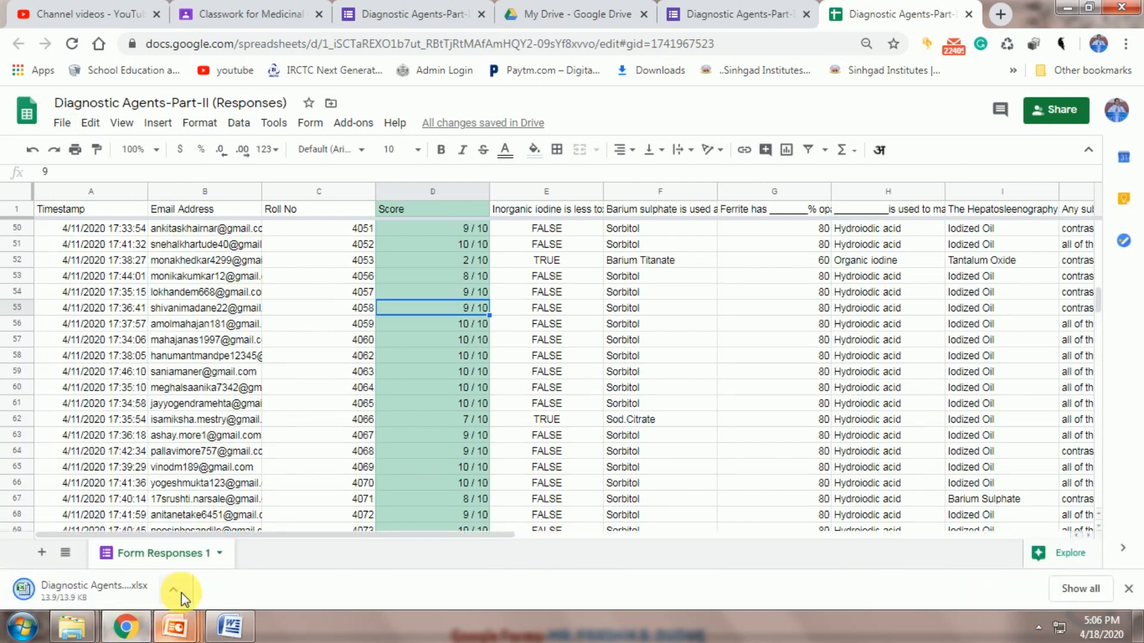
left_click(181, 592)
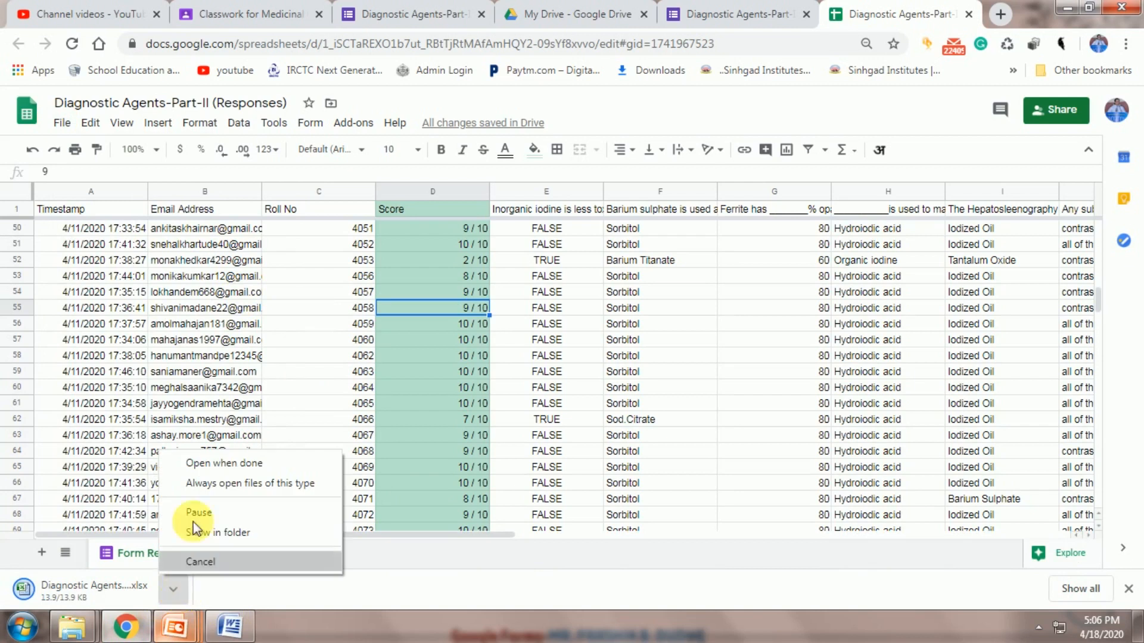
left_click(201, 472)
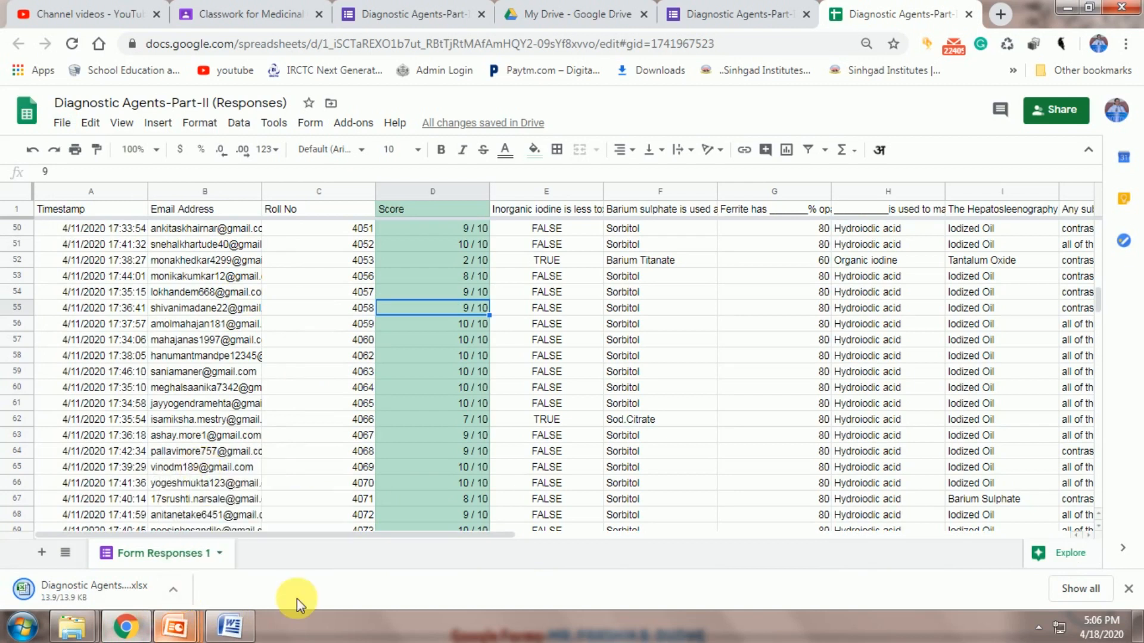
Minimize Chrome, end the PowerPoint Learning Outcomes slide show, and return to Chrome
left_click(1065, 8)
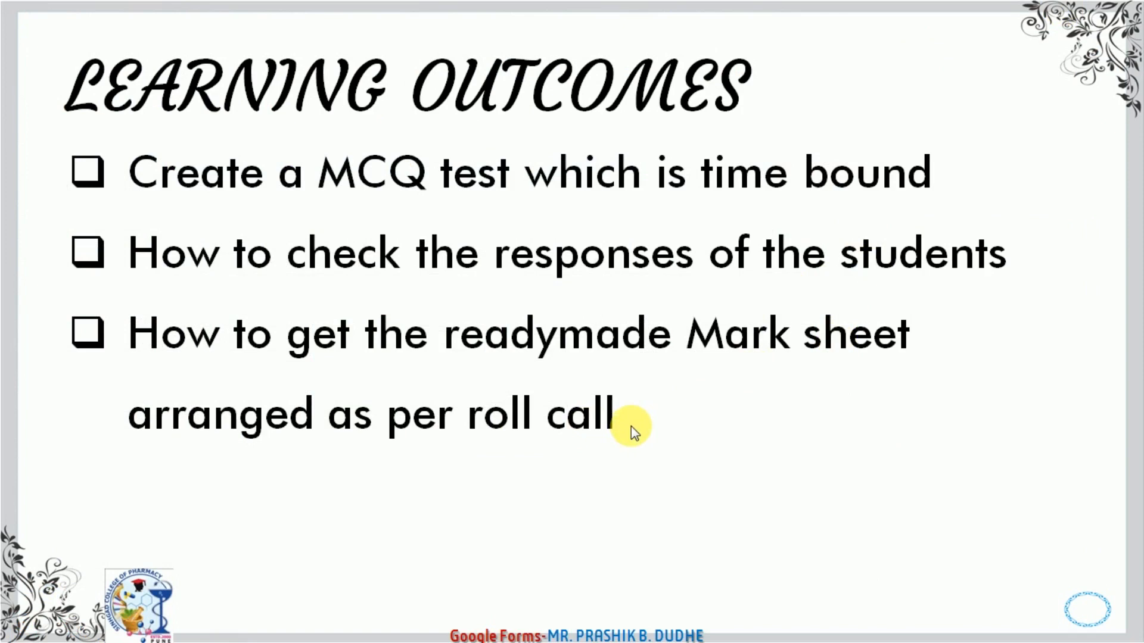
right_click(635, 441)
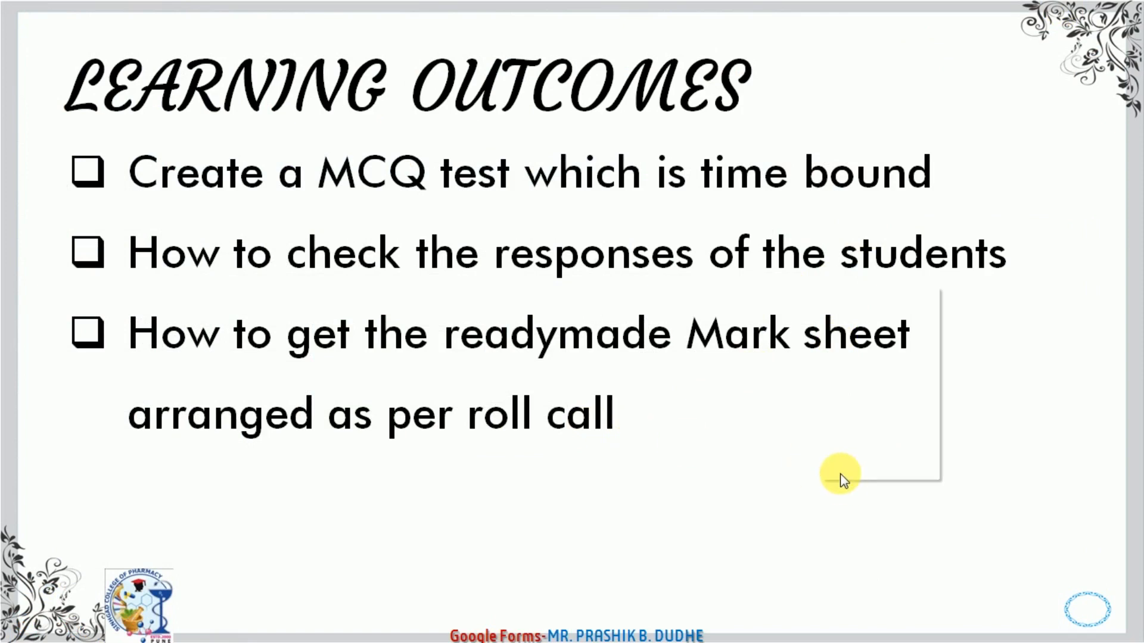
left_click(866, 476)
right_click(680, 409)
left_click(398, 512)
right_click(425, 498)
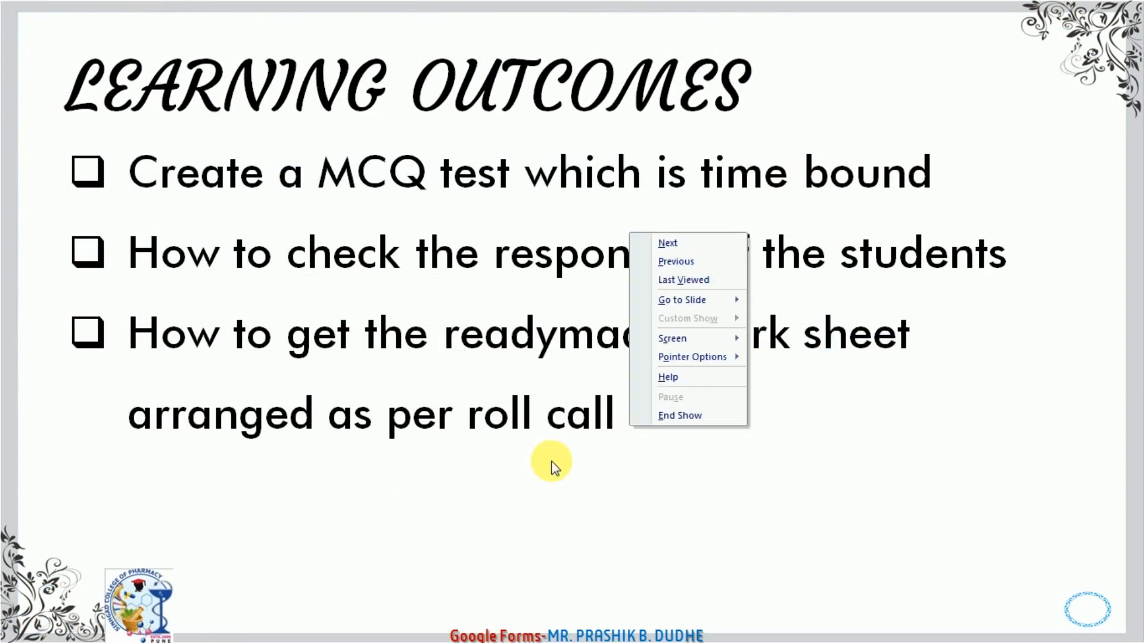
left_click(693, 408)
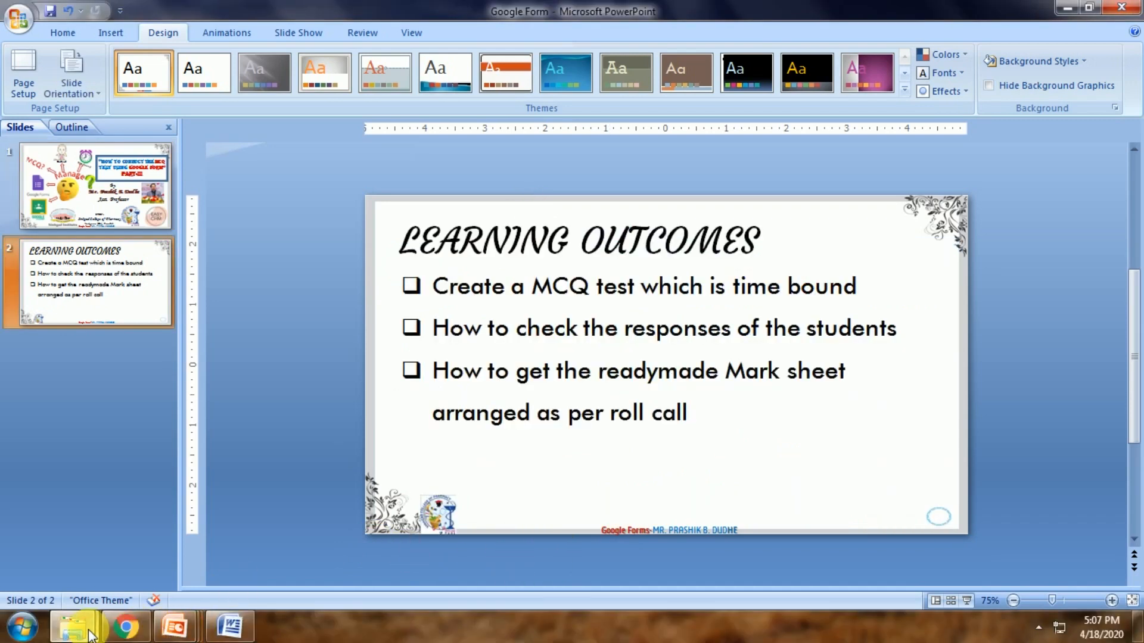
mouse_move(71, 627)
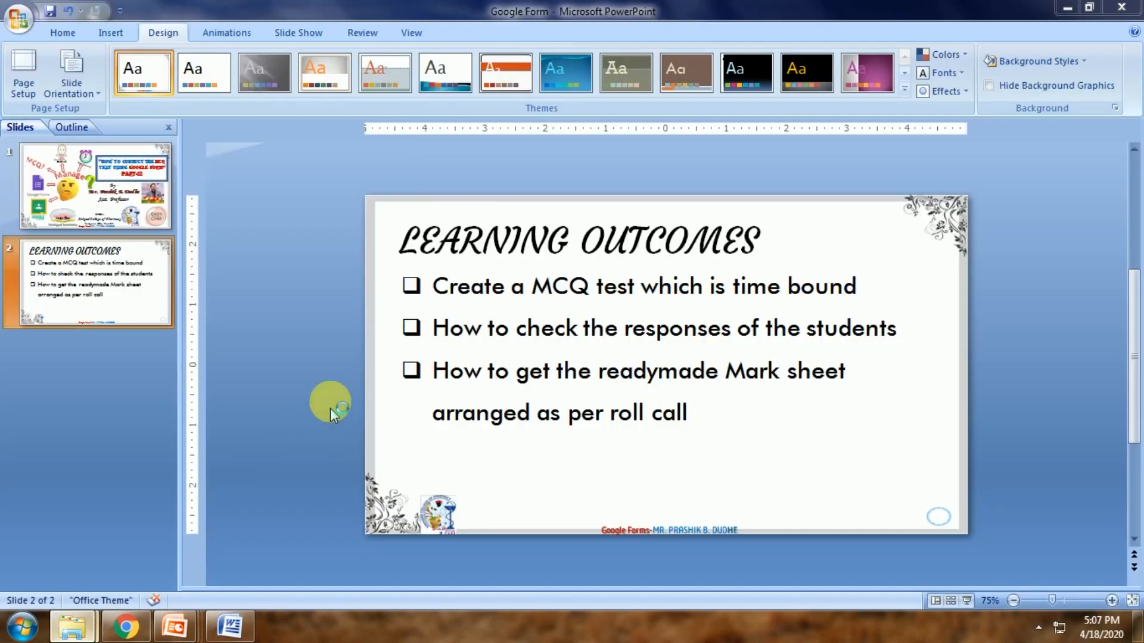
left_click(132, 632)
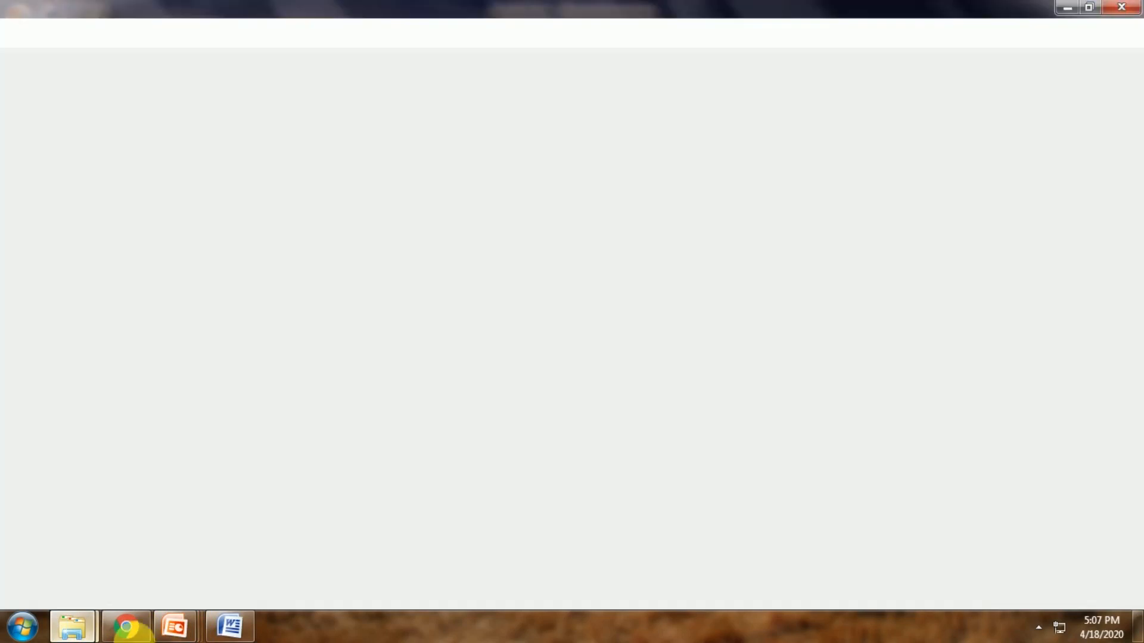
Minimize Chrome and the frozen folder window, then bring up the Webinar Content folder
left_click(145, 624)
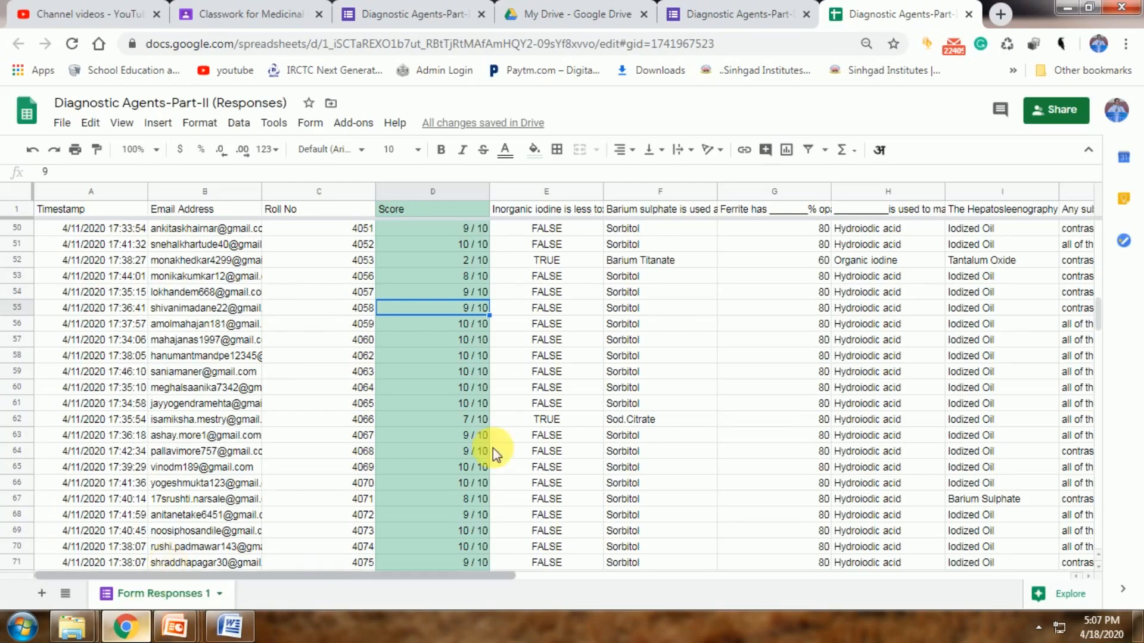
left_click(1066, 8)
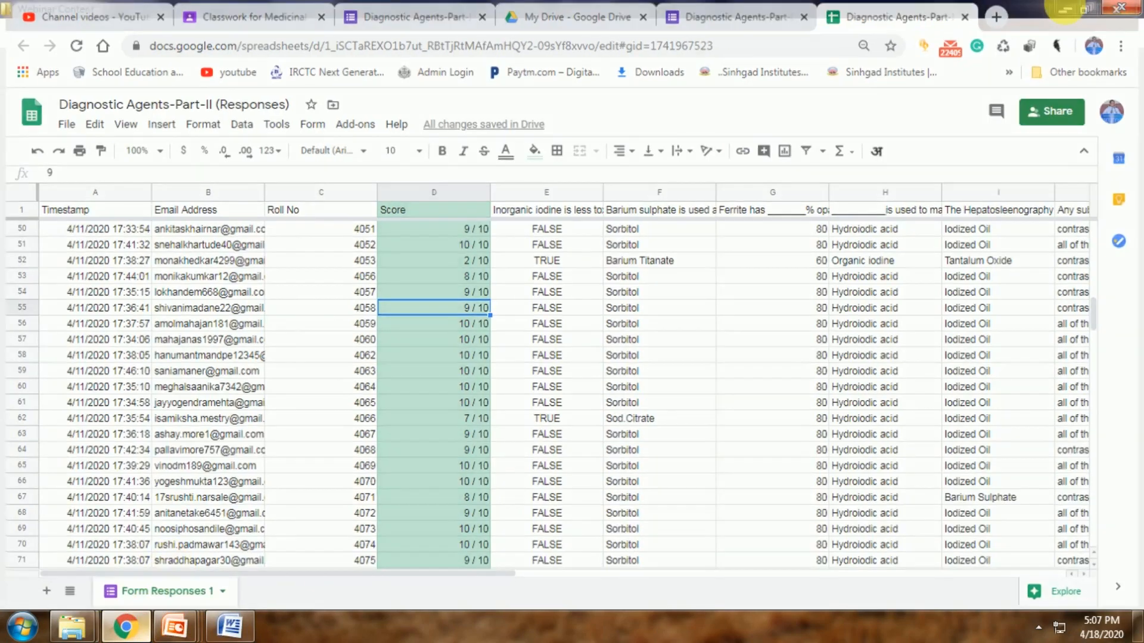
left_click(1065, 12)
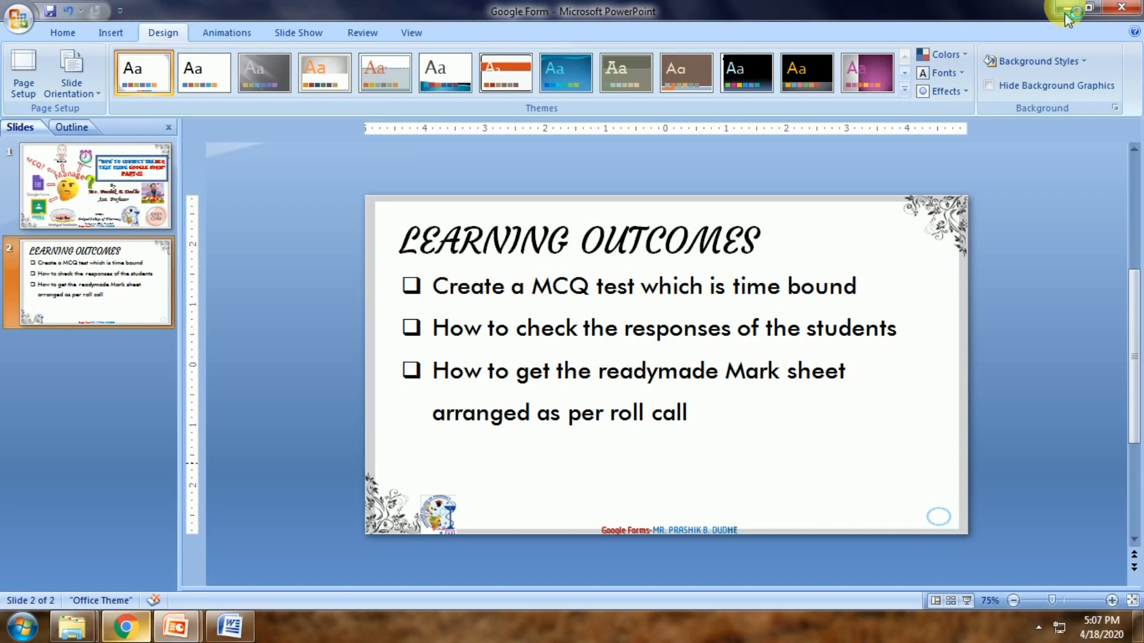
mouse_move(72, 627)
left_click(131, 551)
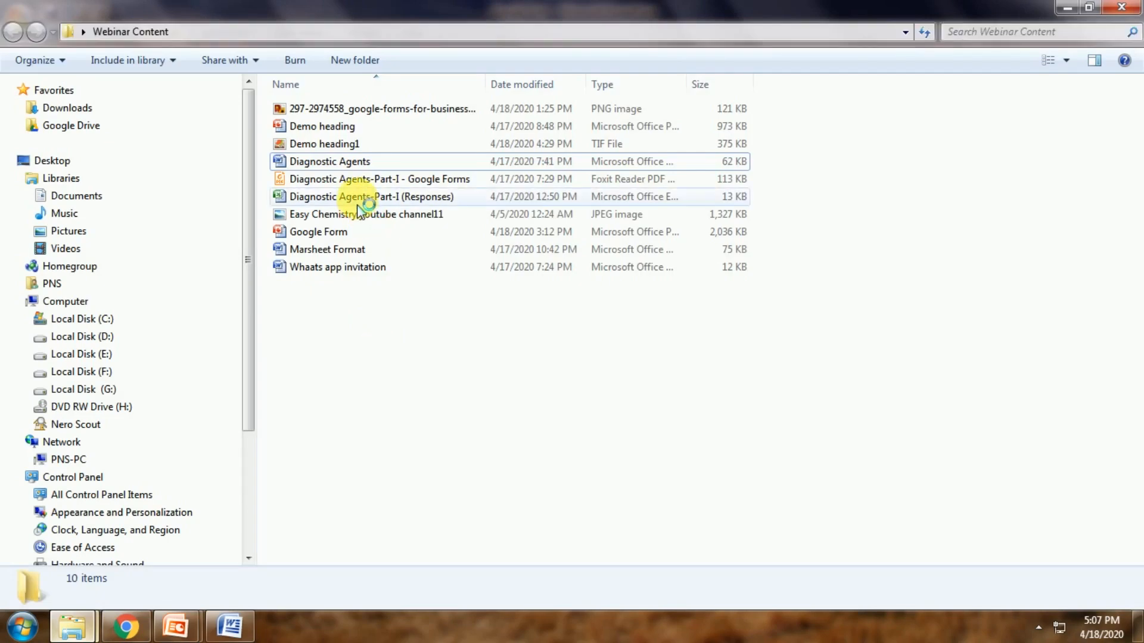
Open Diagnostic Agents-Part-I (Responses) in Excel, then switch to the Part-II responses workbook
double_click(359, 202)
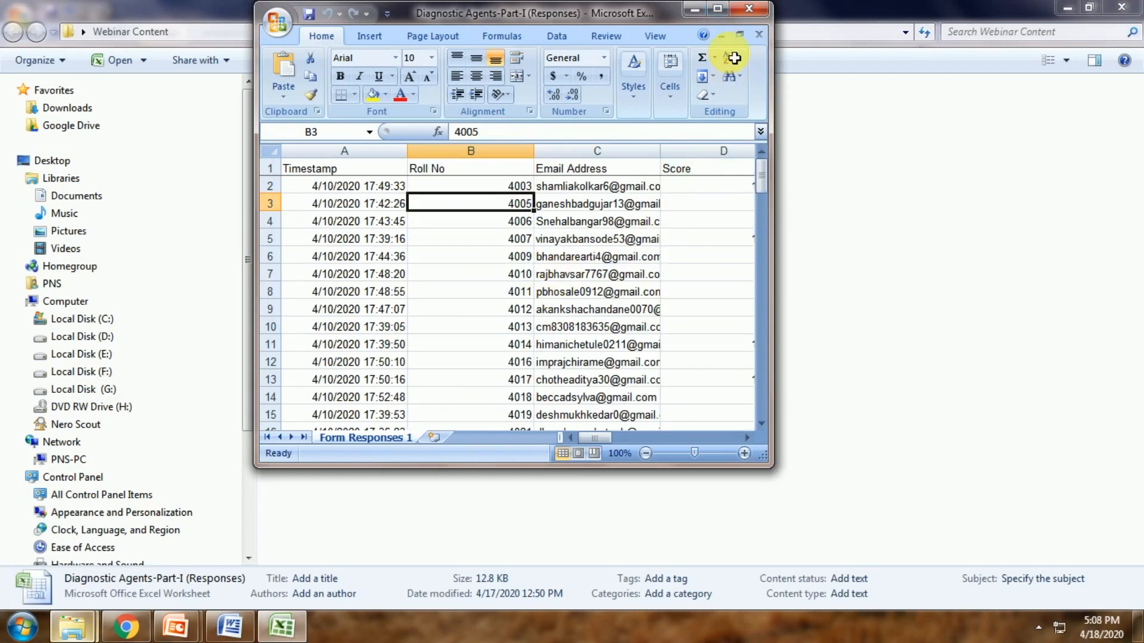
left_click(718, 8)
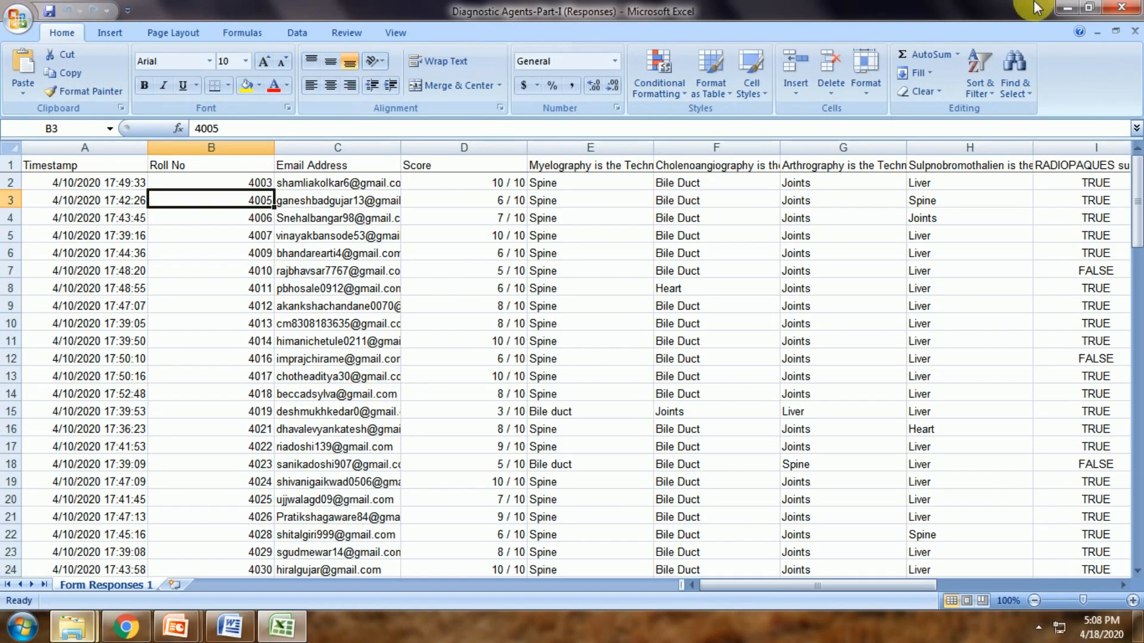
left_click(1068, 7)
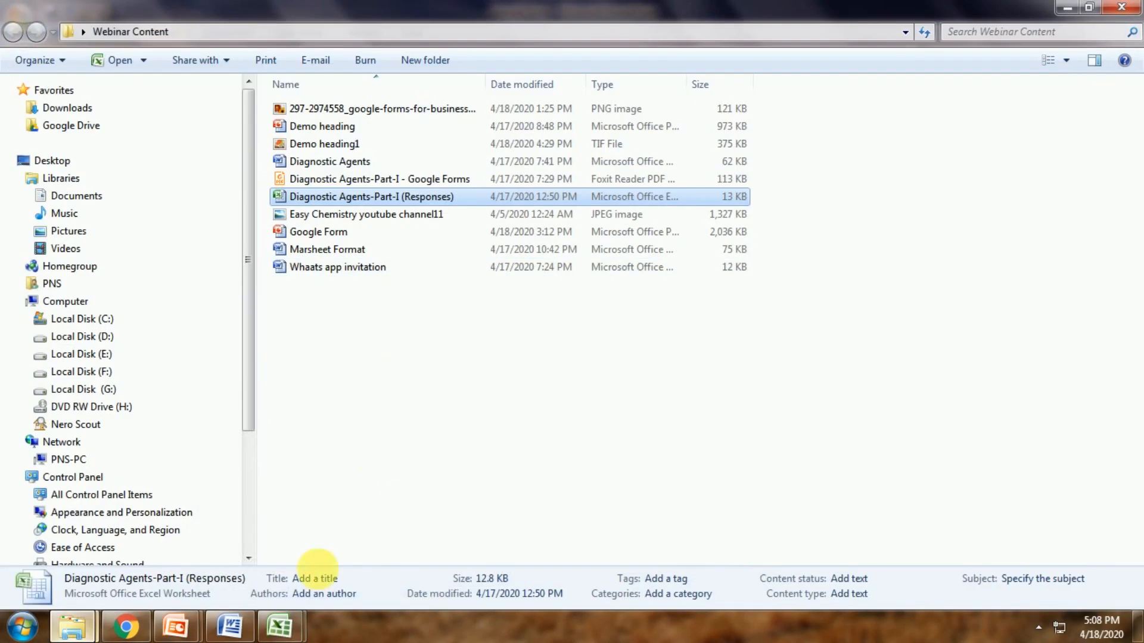
mouse_move(278, 626)
left_click(200, 575)
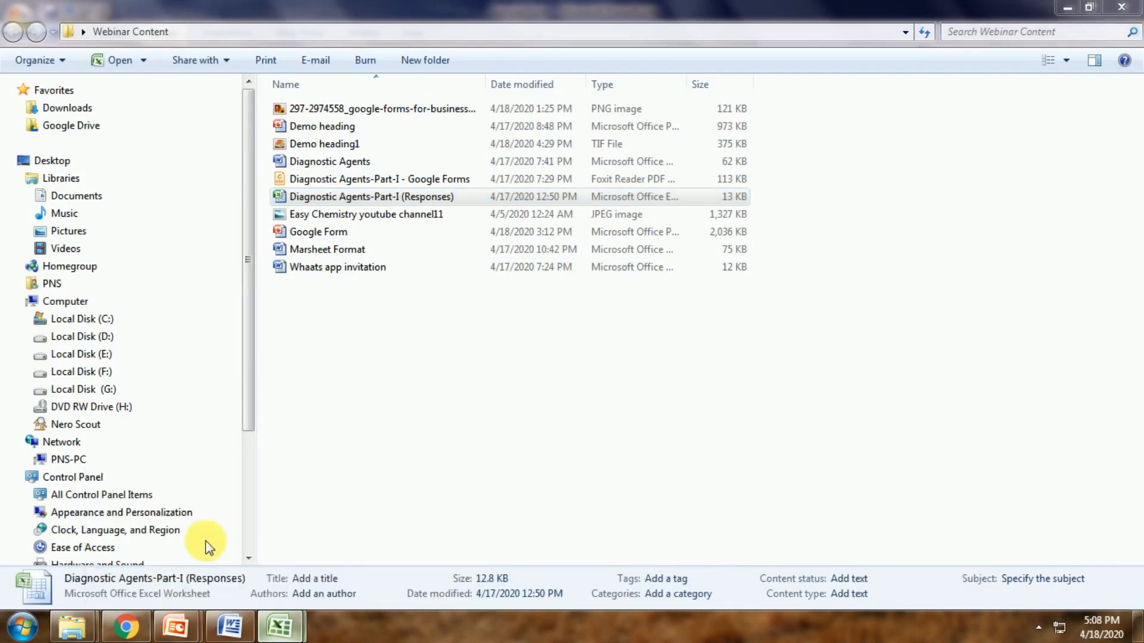
Format the Score column as Number with 0 decimals, then copy roll numbers and scores C2:D105
left_click(458, 155)
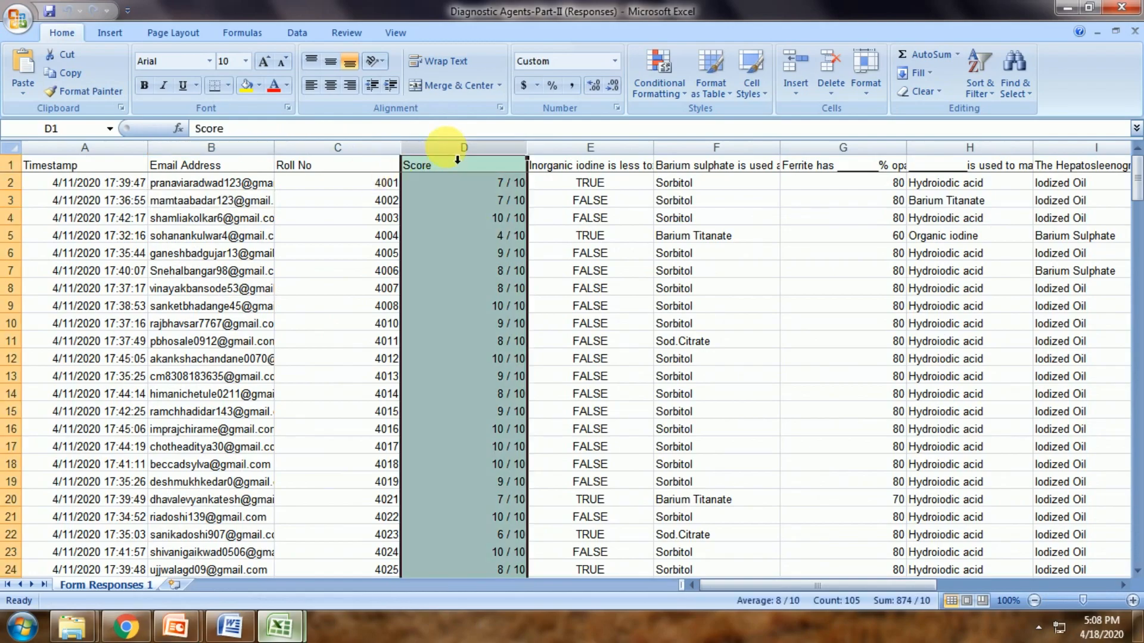
right_click(458, 159)
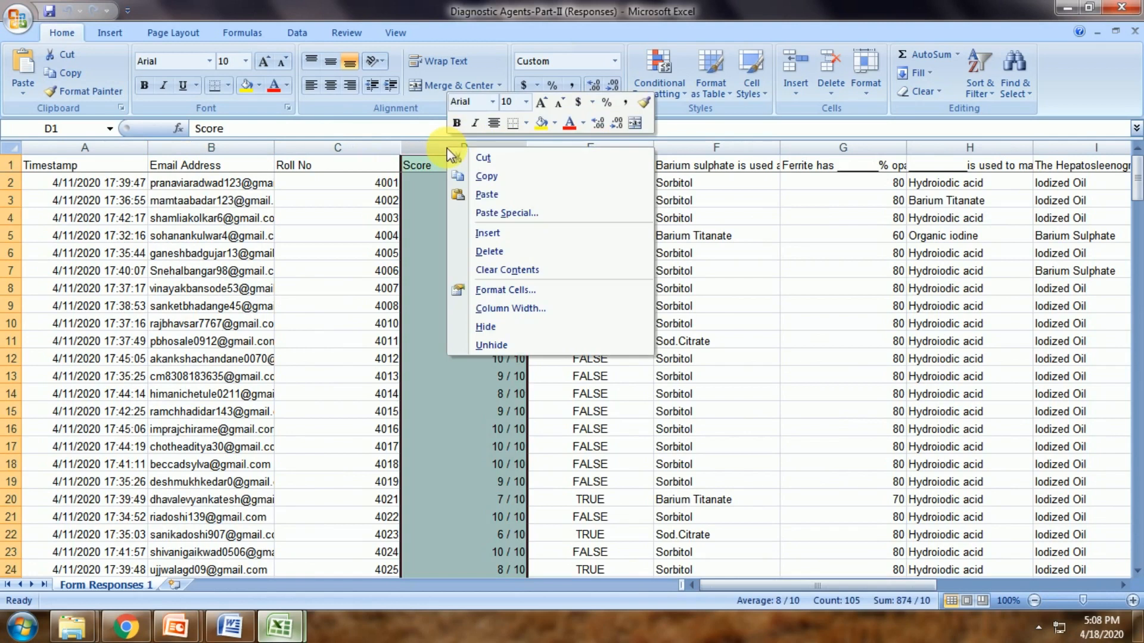
left_click(492, 292)
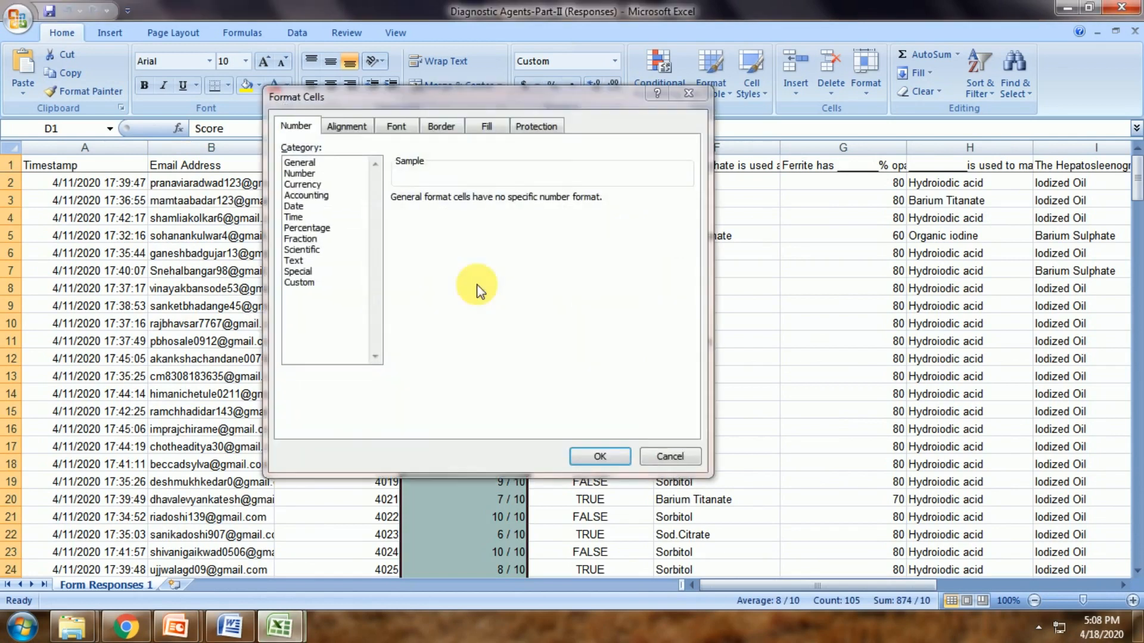
left_click(298, 173)
left_click(501, 203)
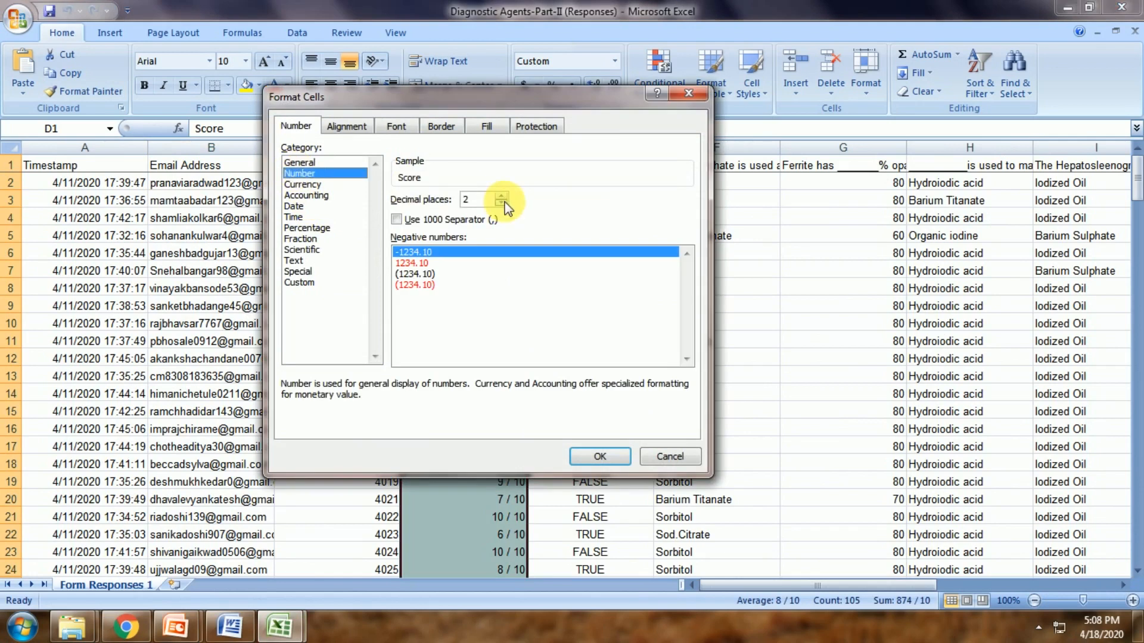
left_click(500, 203)
left_click(596, 457)
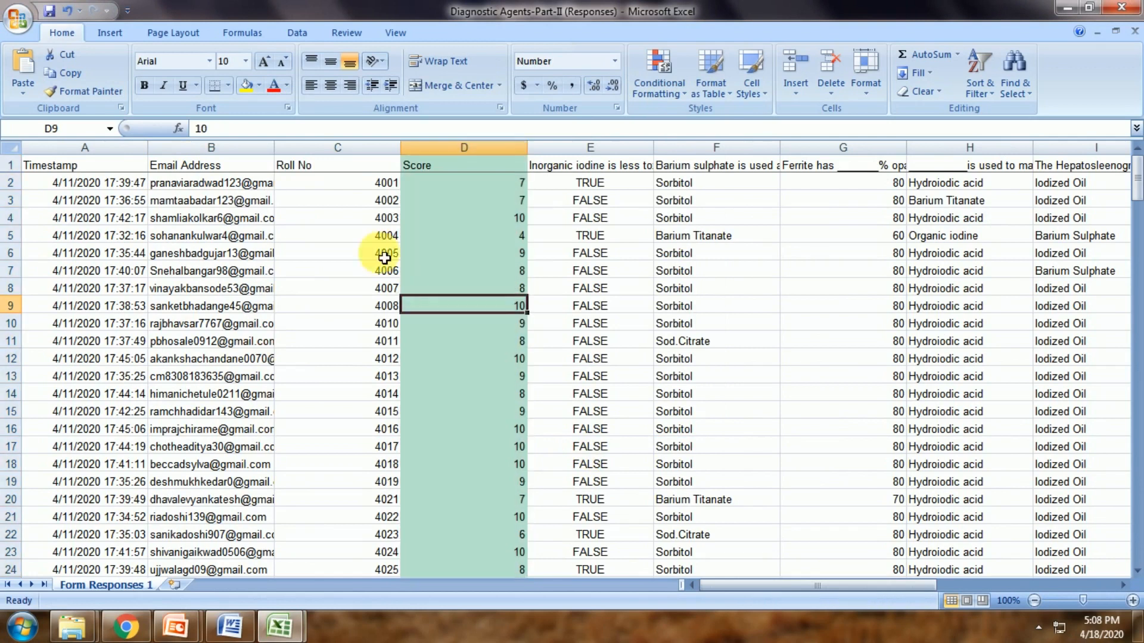
left_click_drag(357, 182, 482, 551)
key("ctrl+c")
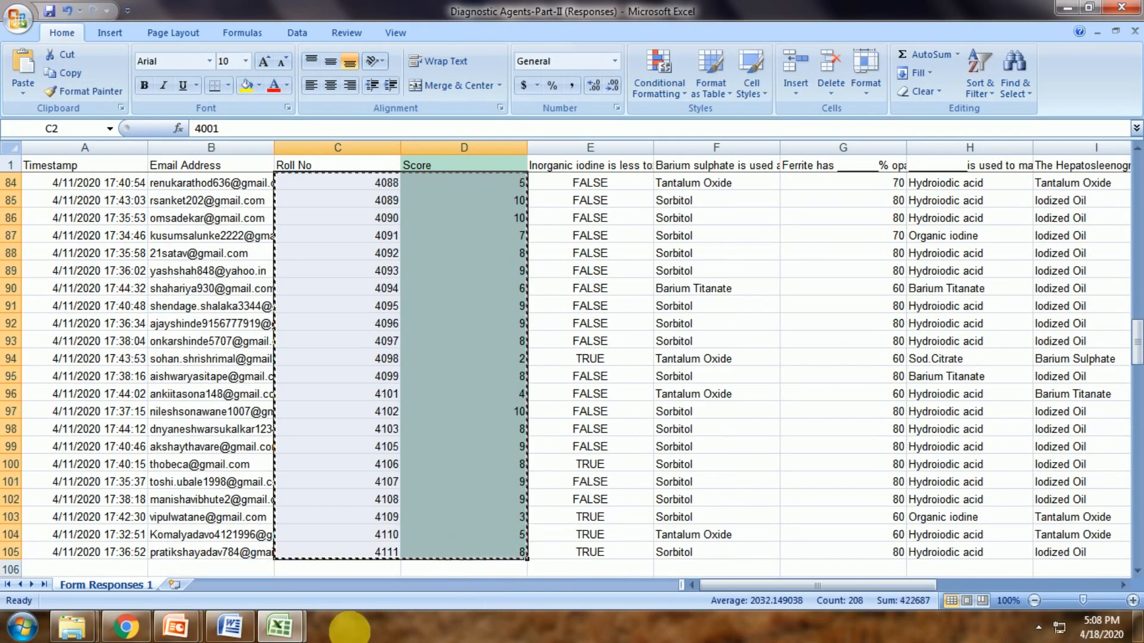
Open Marsheet Format from the Webinar Content folder, dismissing the VB run-time error and hiding Diagnostic Agents
left_click(229, 626)
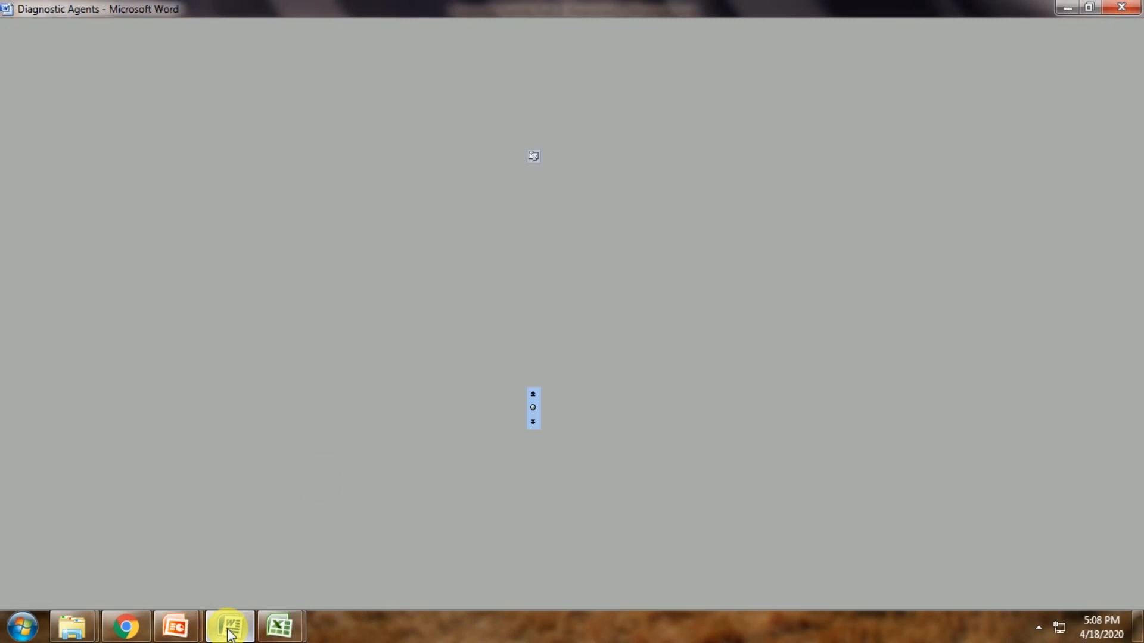
mouse_move(81, 630)
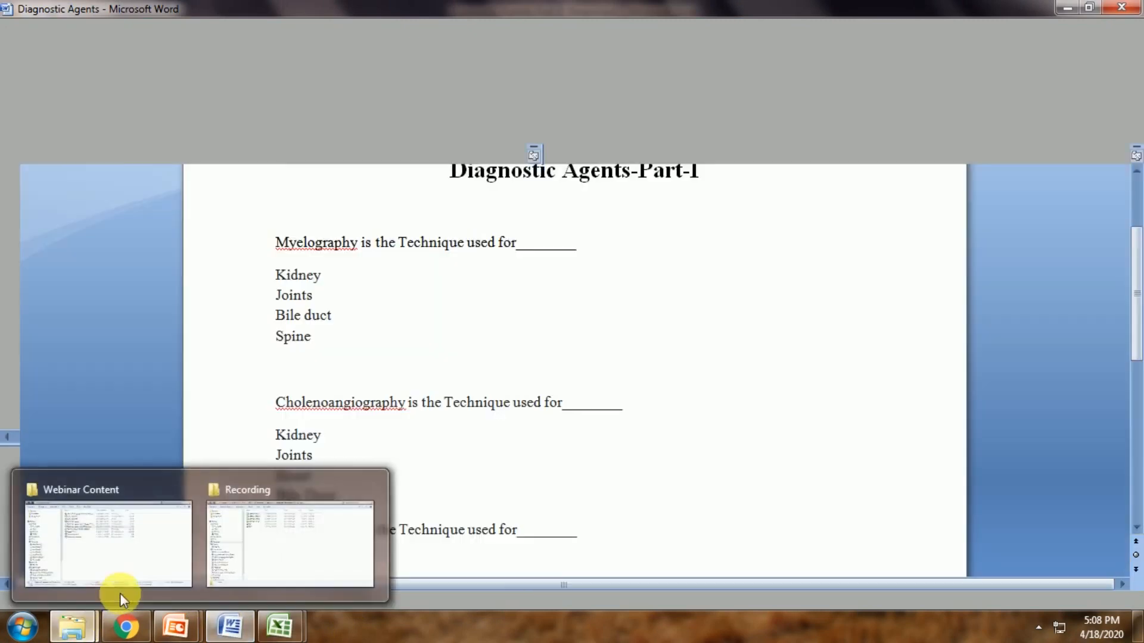
left_click(127, 556)
left_click(343, 396)
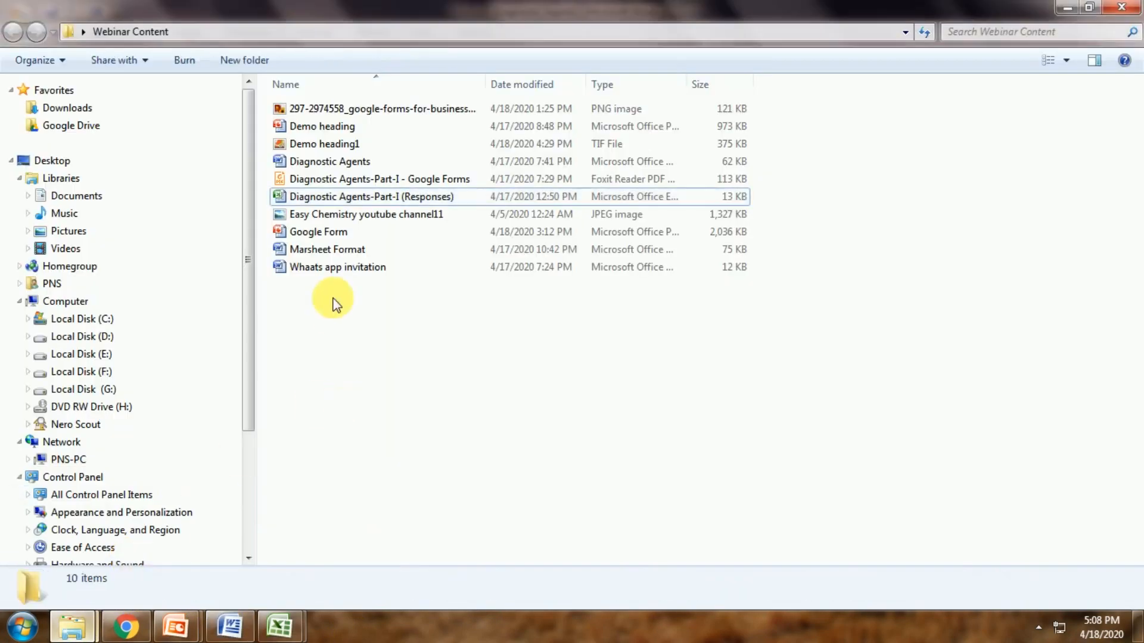
left_click(326, 255)
double_click(327, 256)
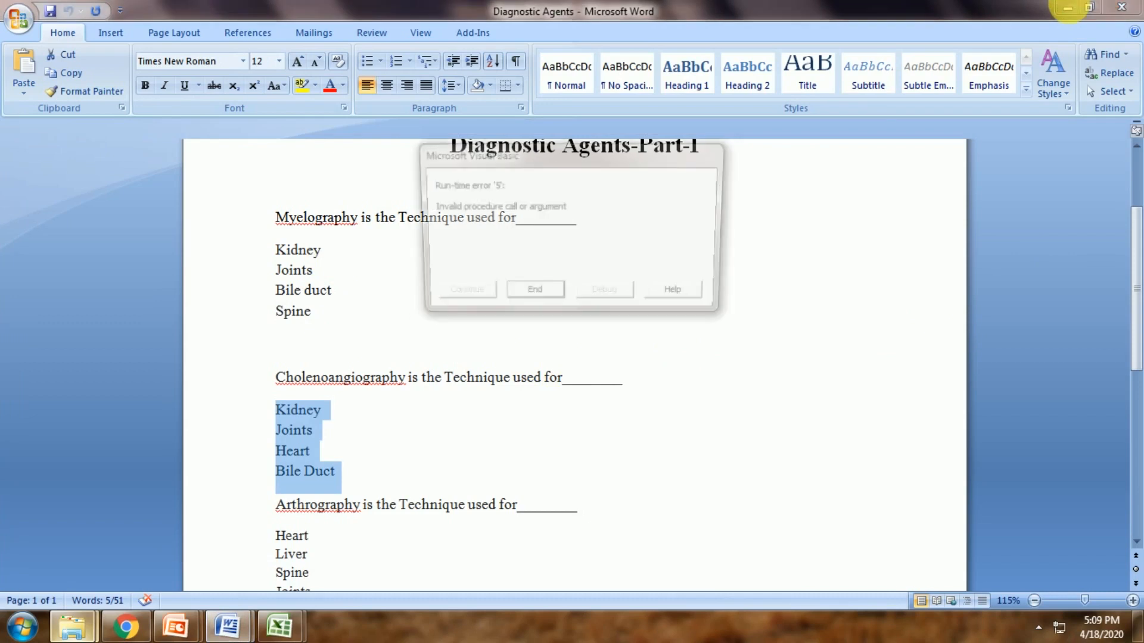
left_click(532, 296)
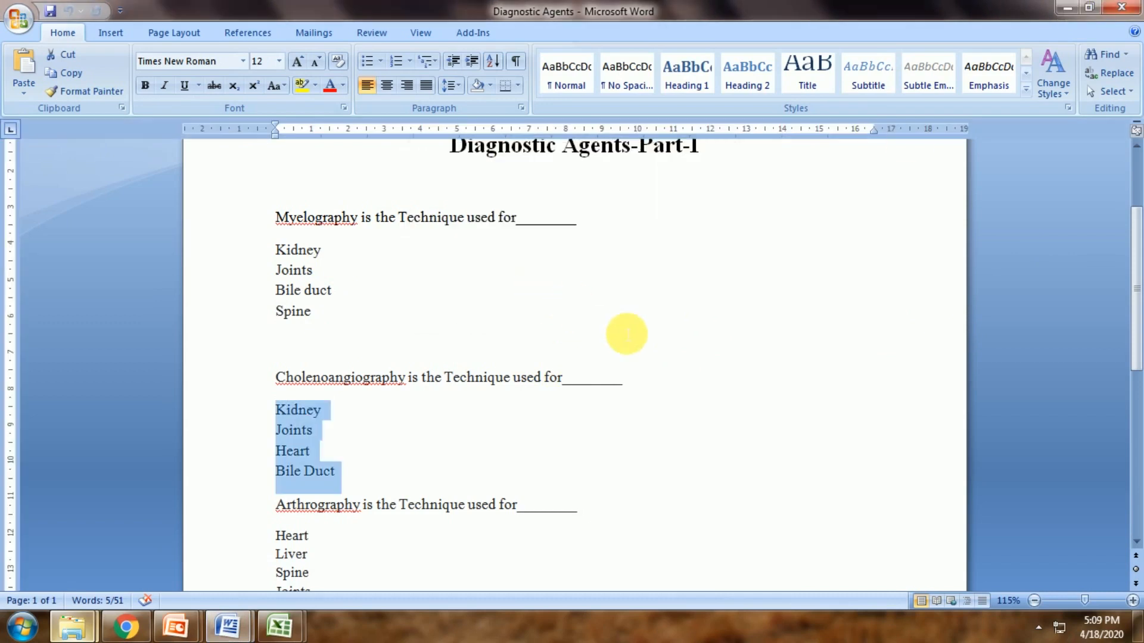
left_click(1061, 8)
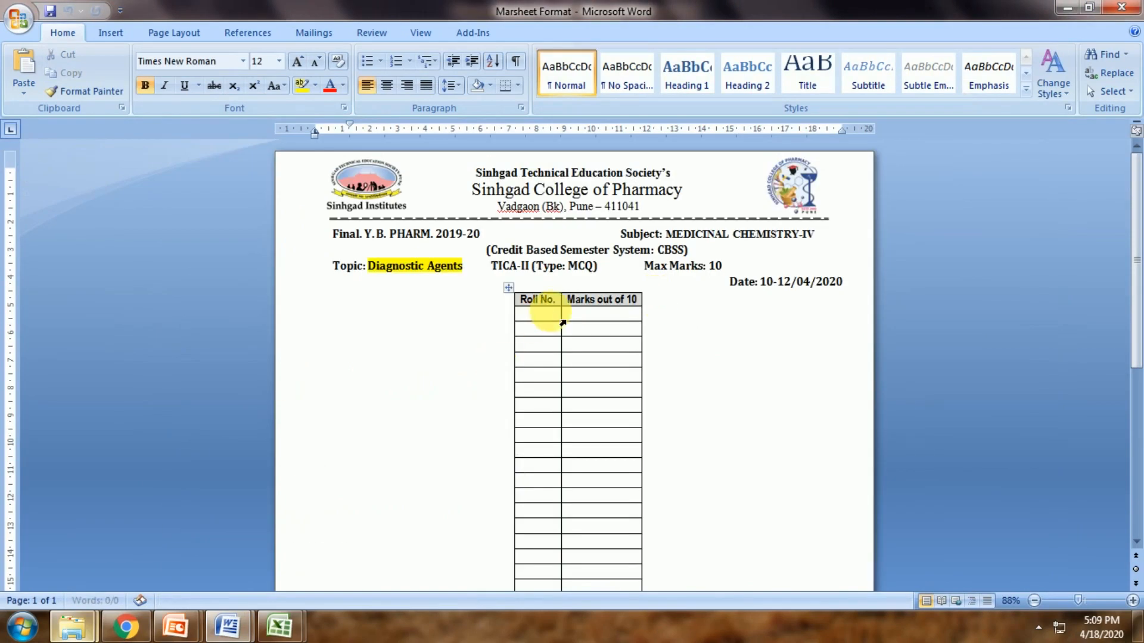
Paste the roll numbers and marks into the Roll No. cell, merging them with the existing table
left_click(538, 314)
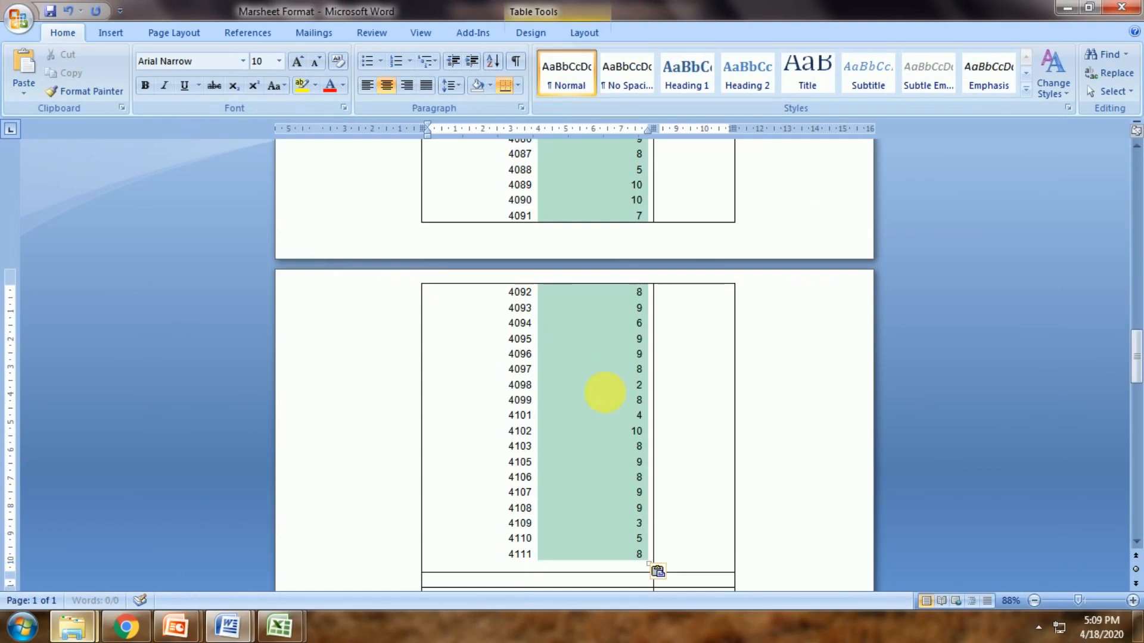
left_click(660, 572)
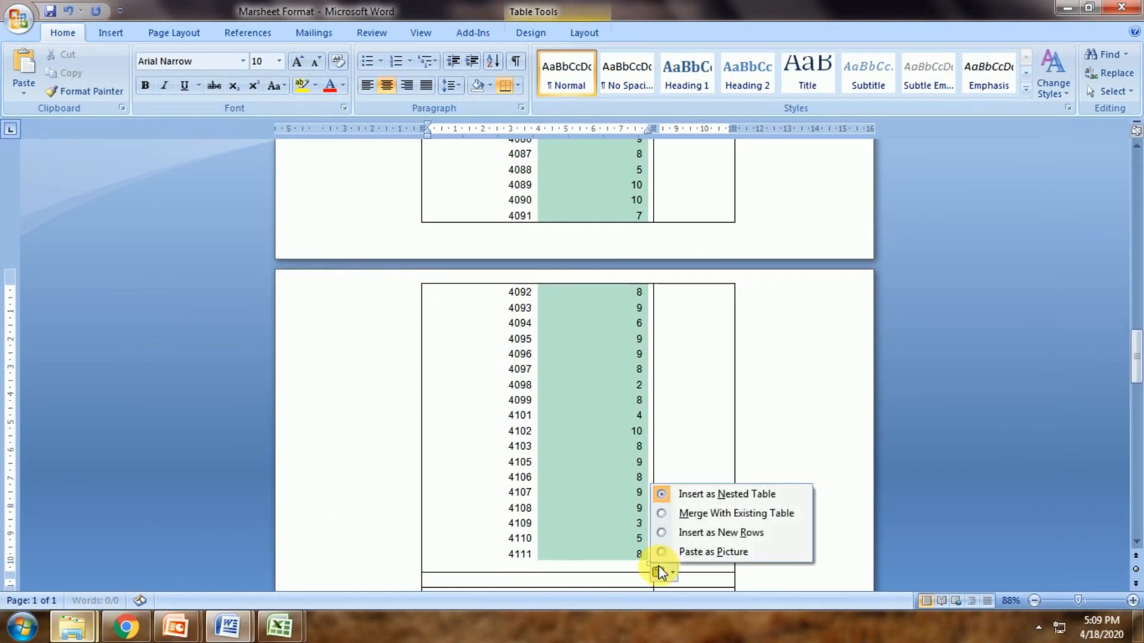
left_click(671, 513)
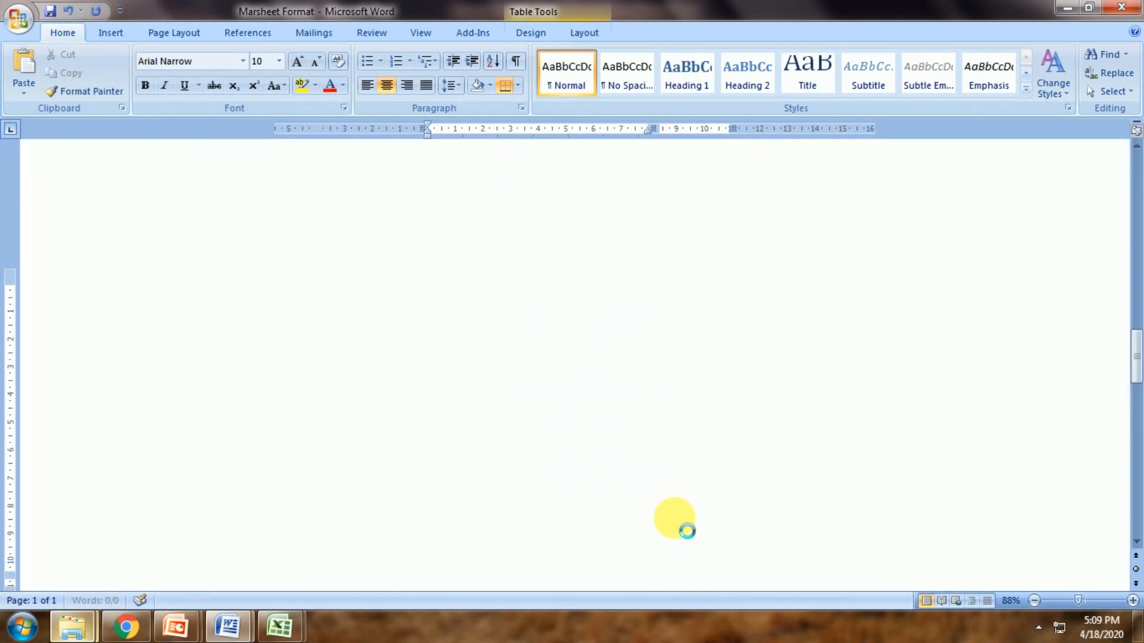
scroll(512, 392, "up", 10)
scroll(515, 394, "up", 10)
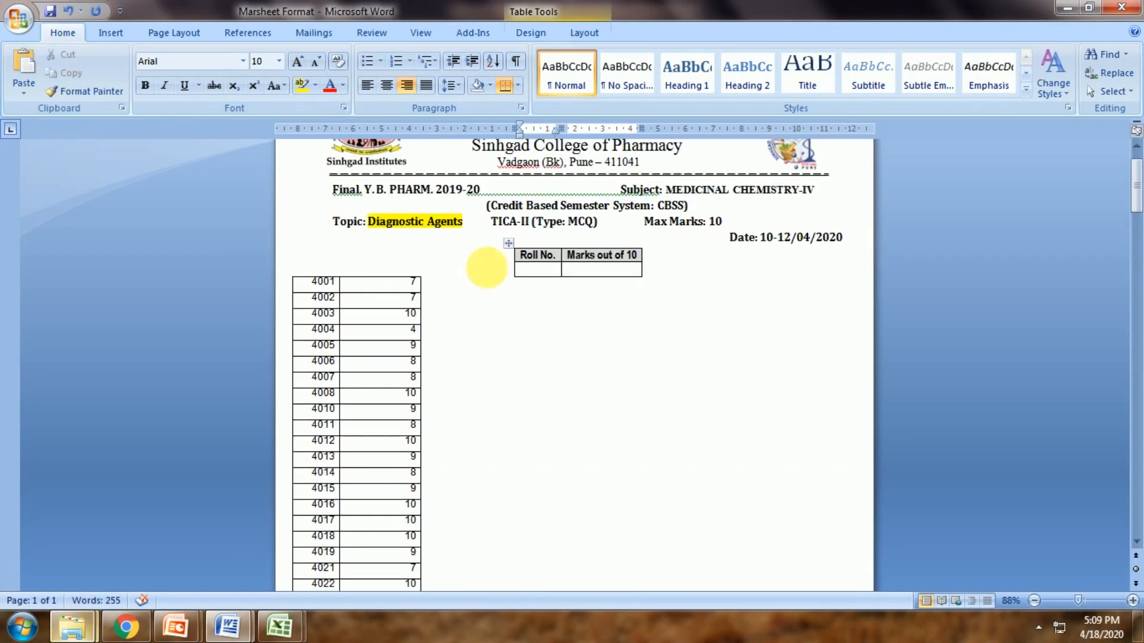
left_click(507, 246)
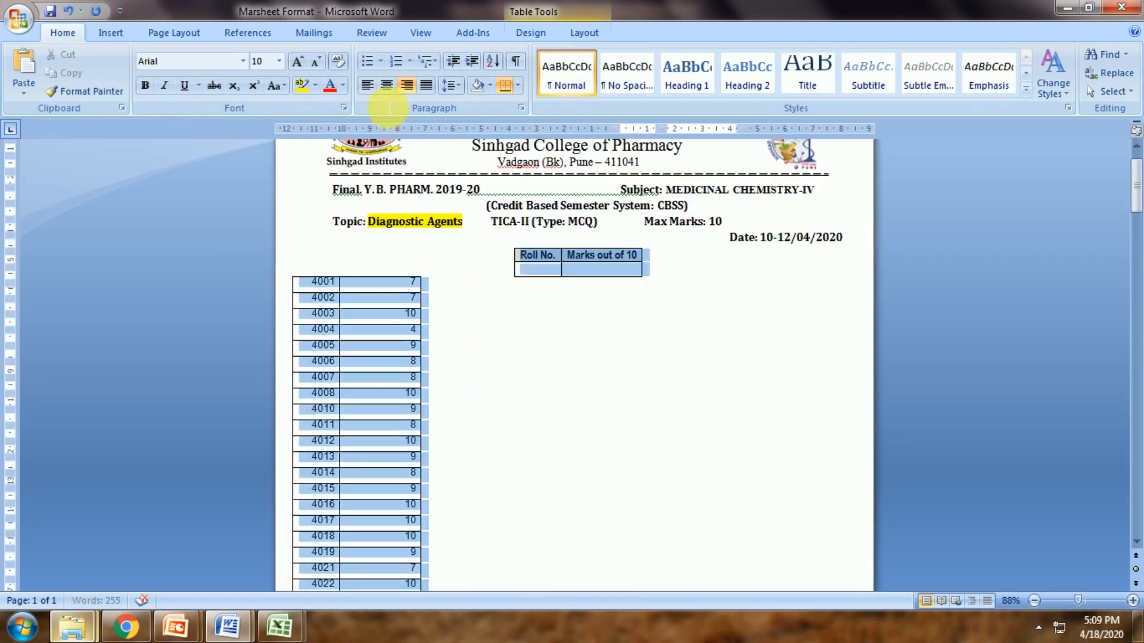
left_click(385, 90)
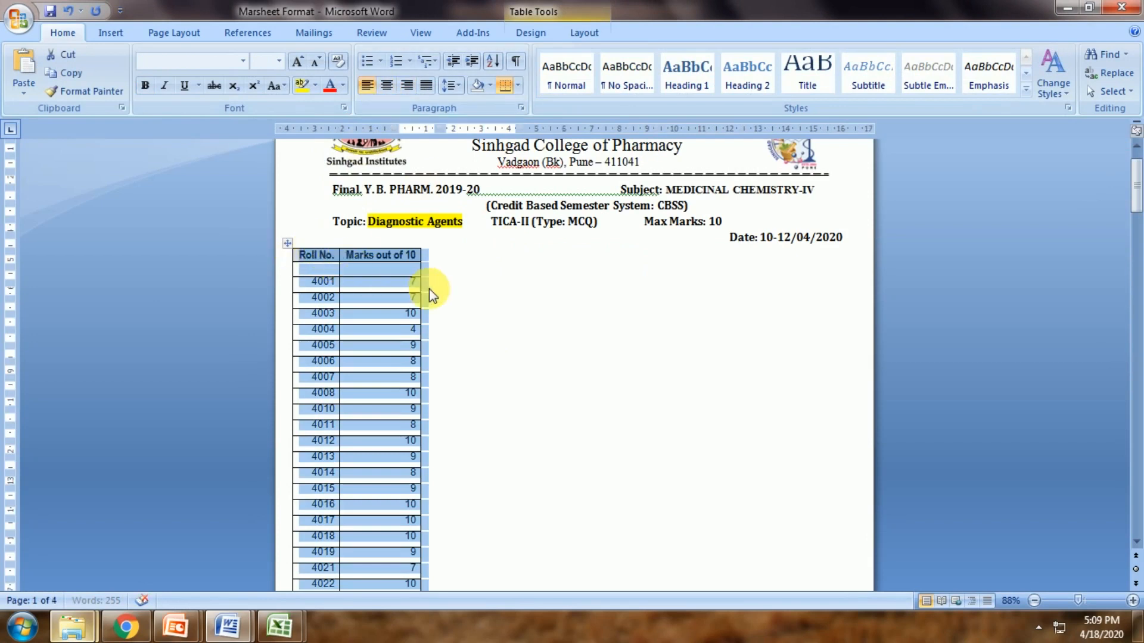
Delete the empty row under the table header using Delete Cells
left_click(315, 273)
left_click_drag(347, 274, 350, 271)
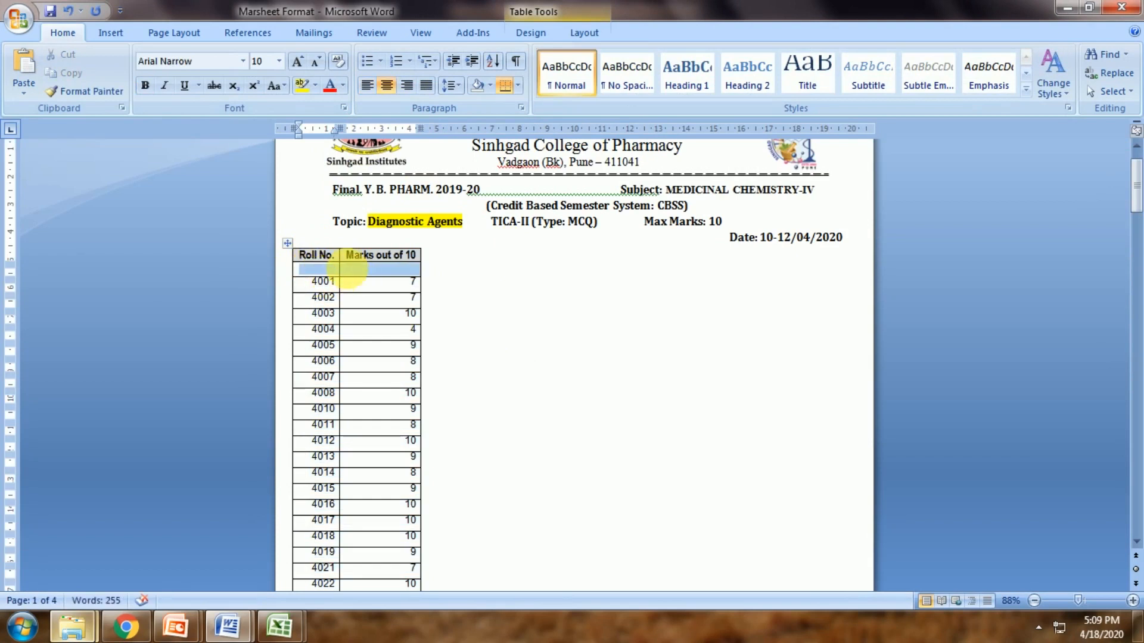
right_click(350, 274)
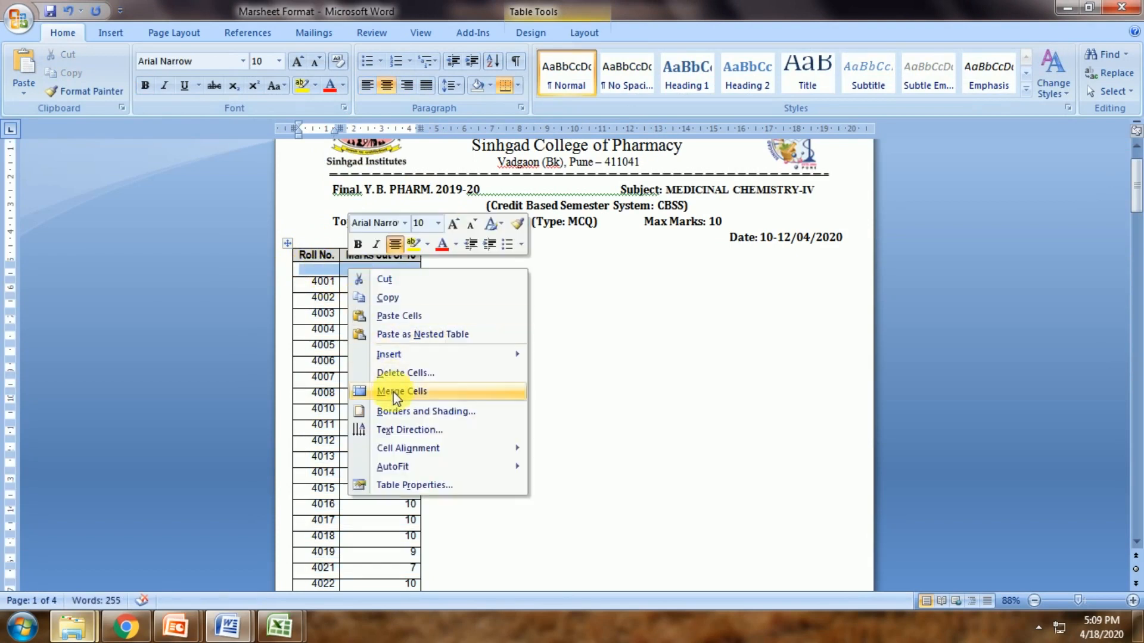
left_click(397, 374)
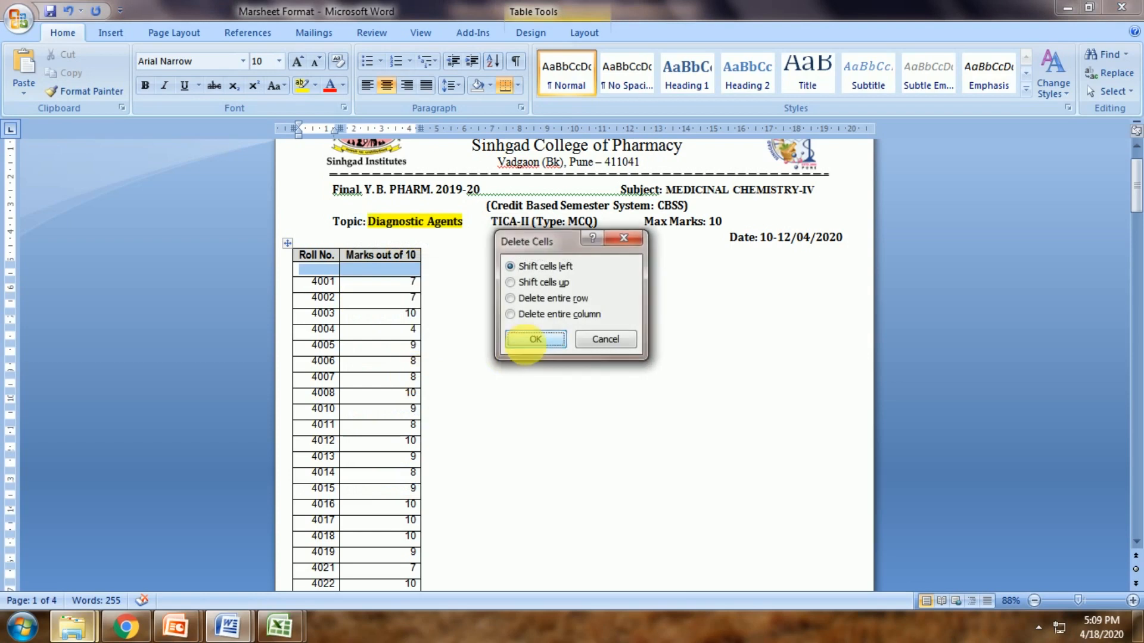
left_click(525, 341)
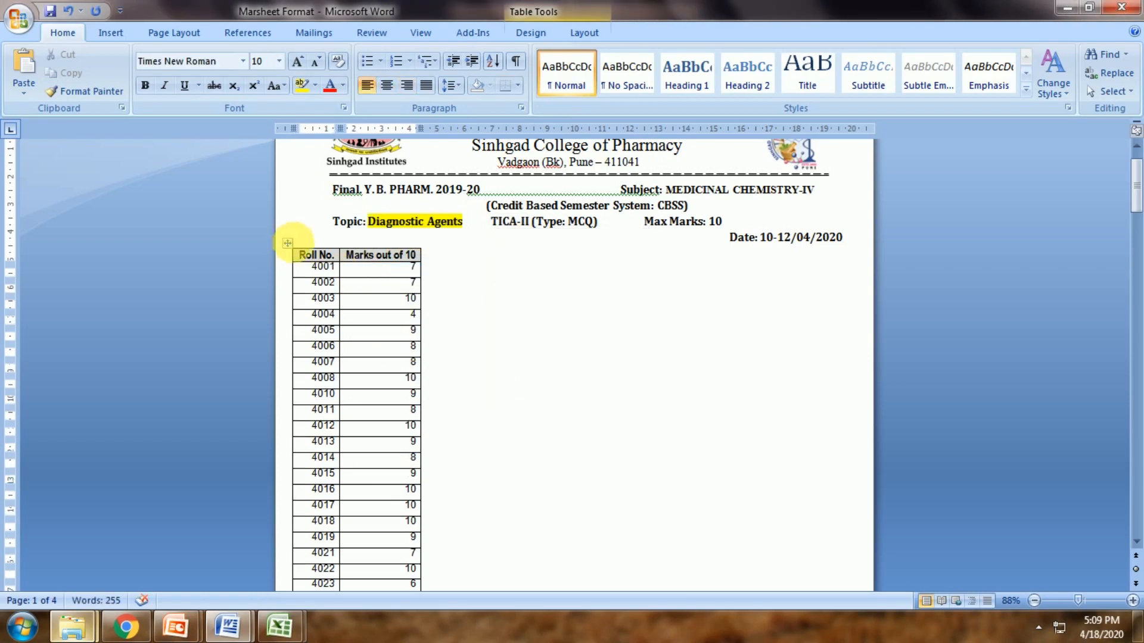
Centre the whole marksheet table on the page and check the result
left_click(286, 244)
left_click(387, 85)
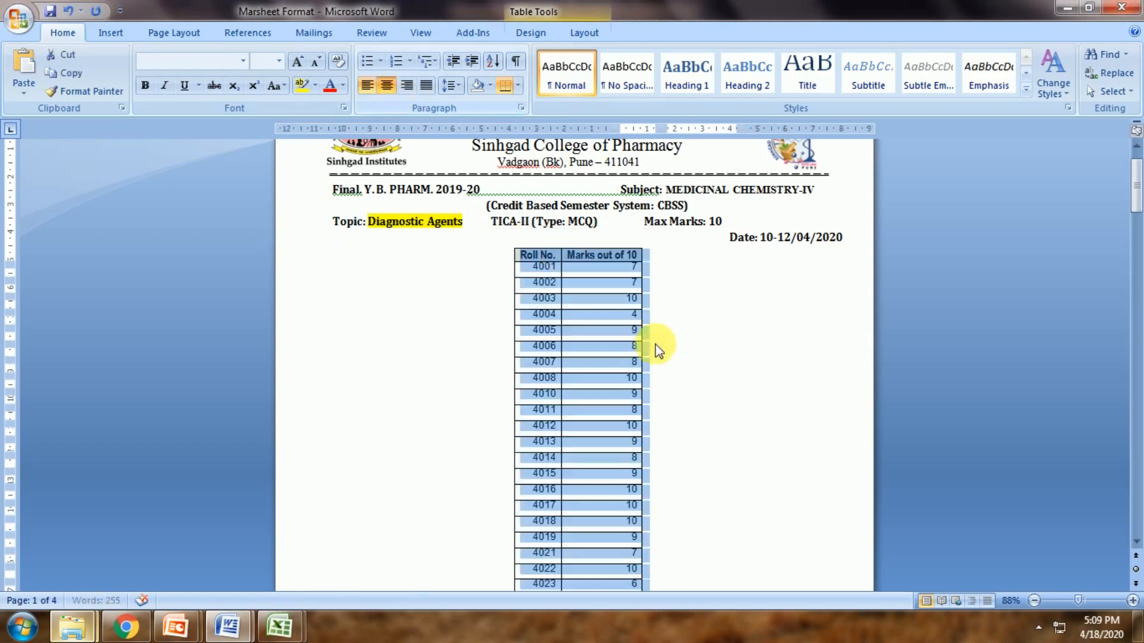
left_click(723, 376)
scroll(758, 443, "down", 5)
scroll(758, 442, "down", 8)
scroll(758, 443, "up", 8)
scroll(758, 442, "up", 5)
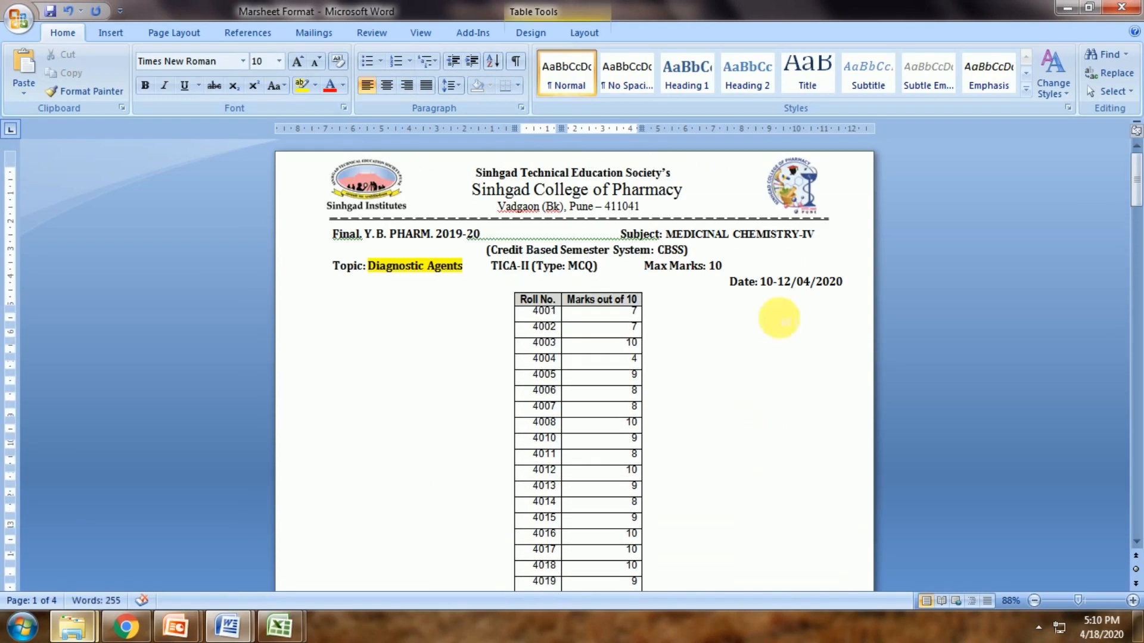
Minimize the Word and Explorer windows and bring Chrome forward
left_click(1065, 11)
left_click(1064, 11)
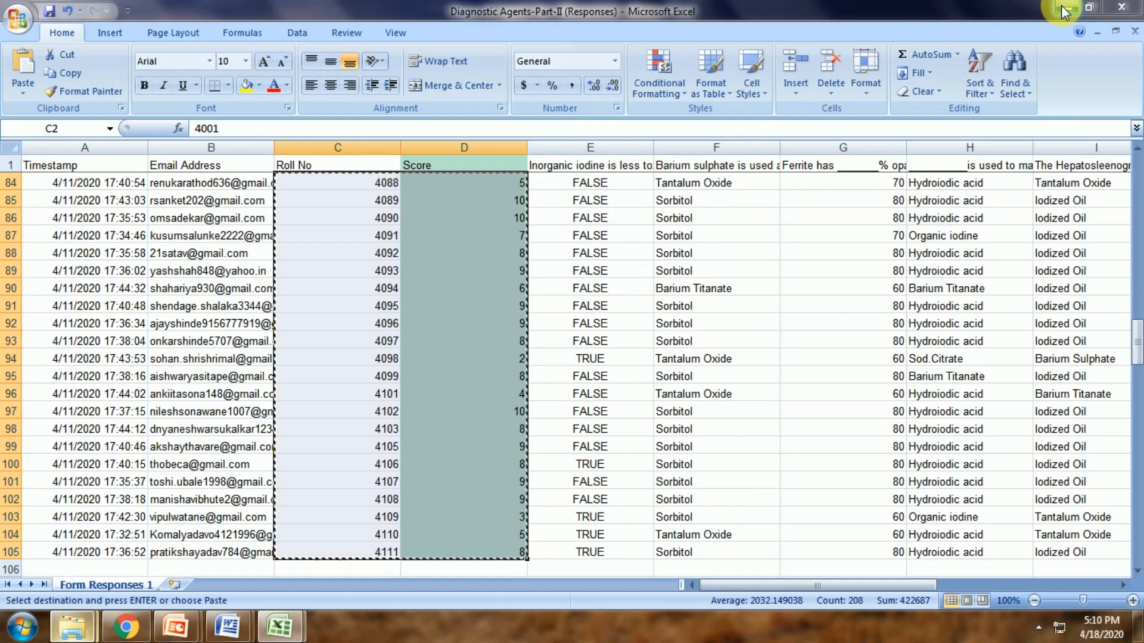
scroll(436, 450, "up", 20)
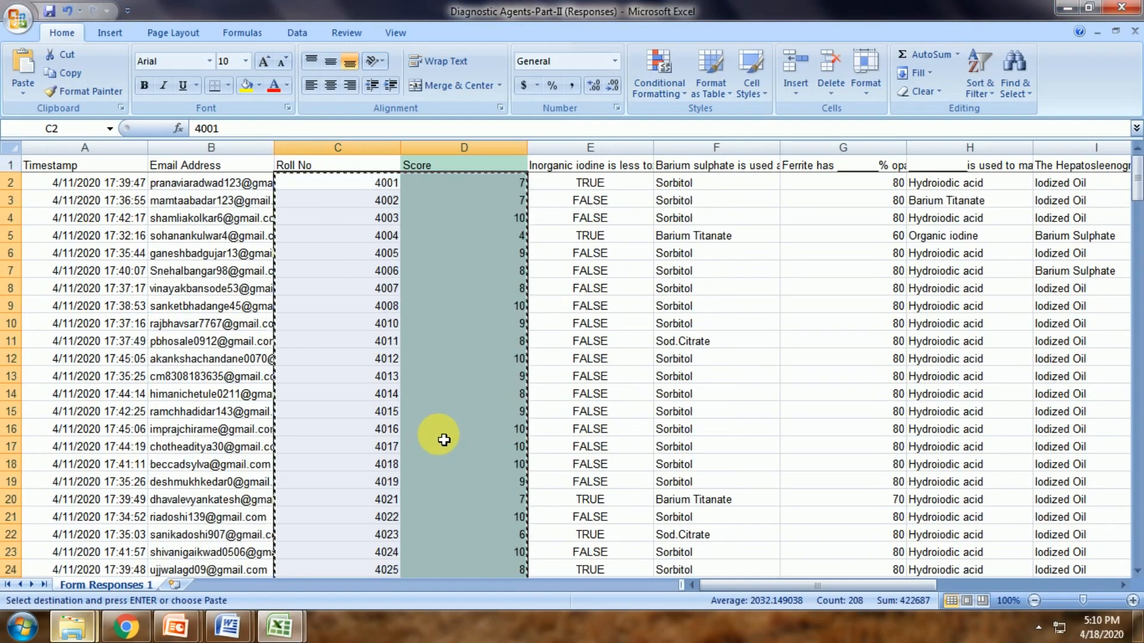
left_click(130, 633)
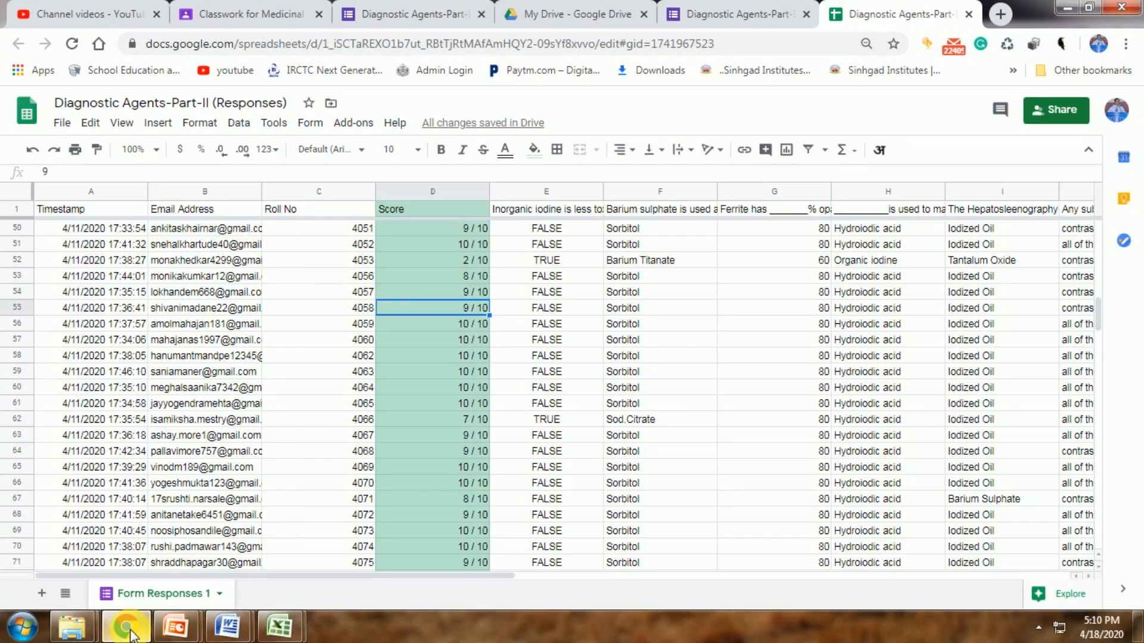
In the Classroom tab, close the assignment editor without assigning and go back to Classwork
left_click(214, 23)
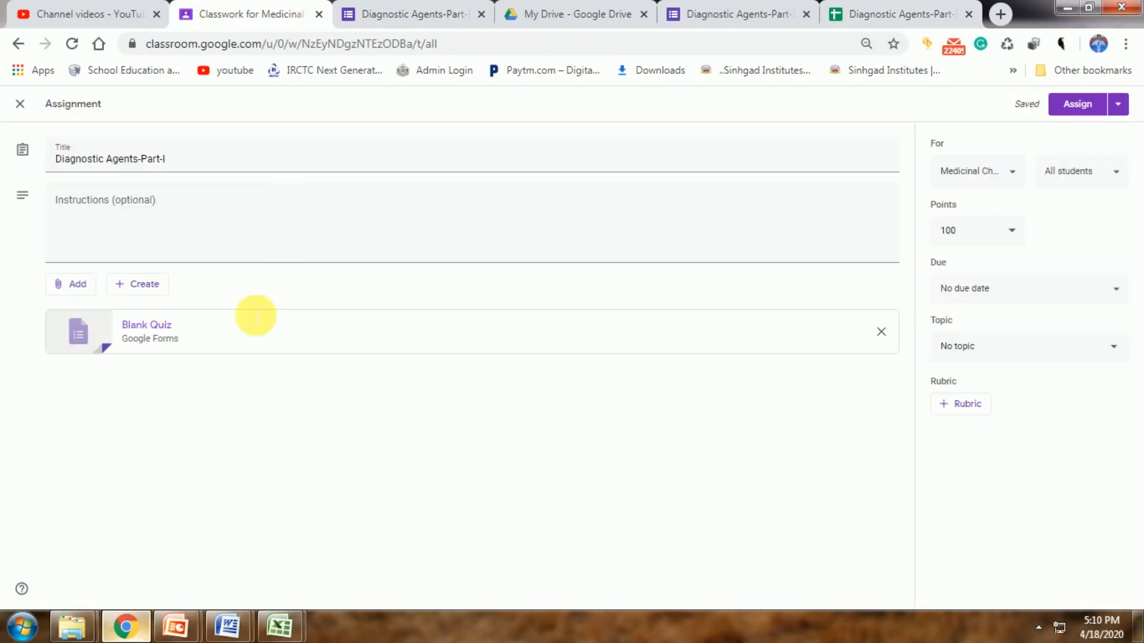
left_click(33, 108)
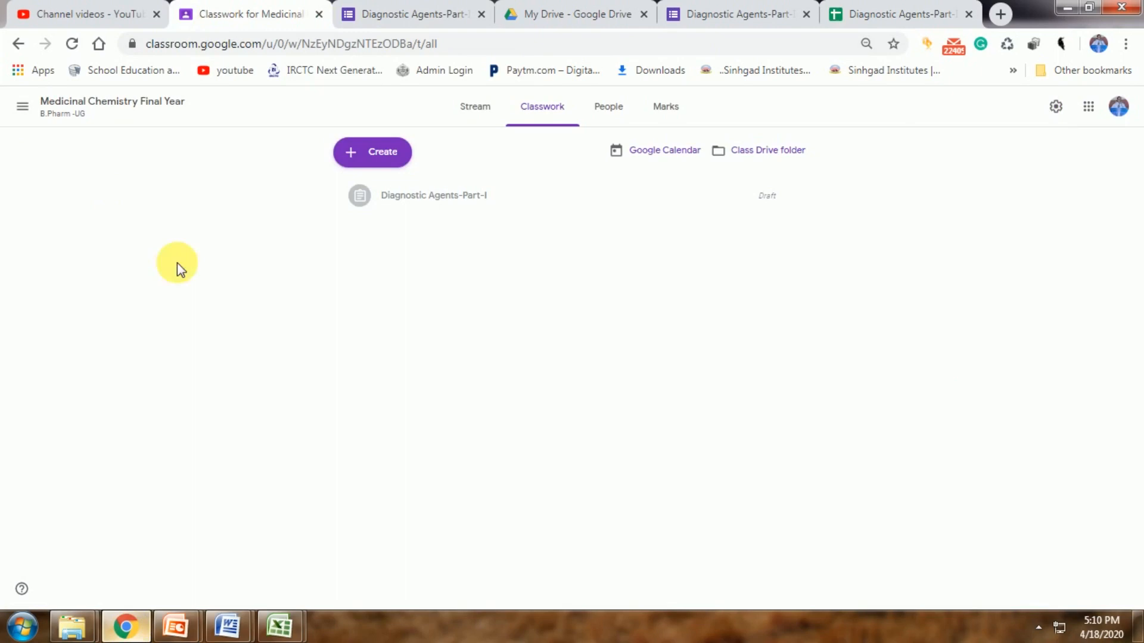
left_click(18, 47)
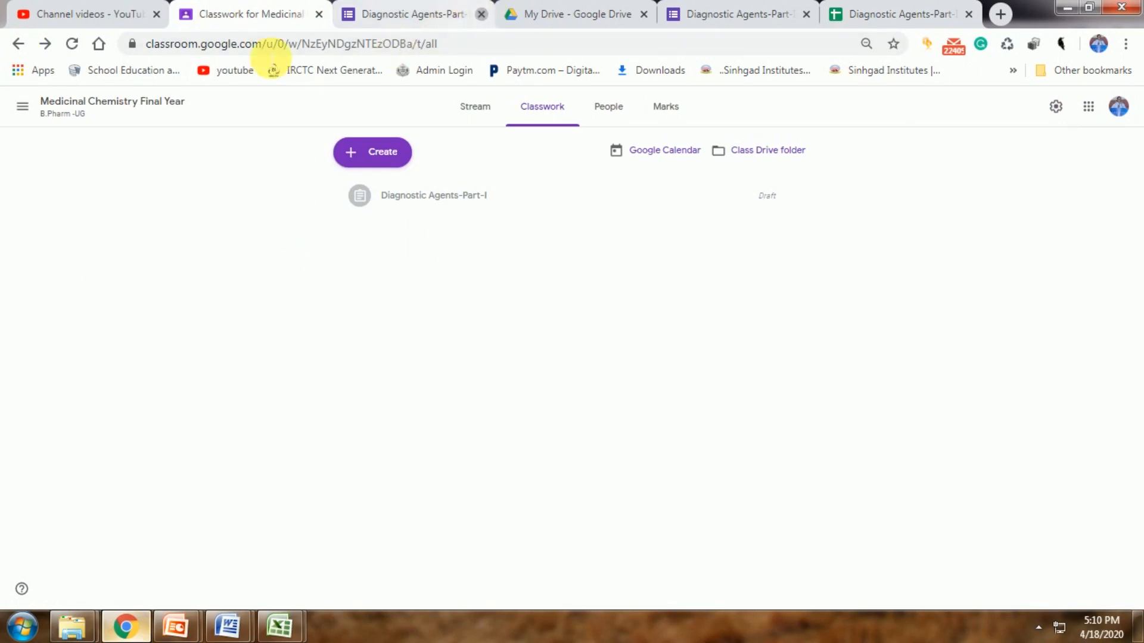
left_click(17, 50)
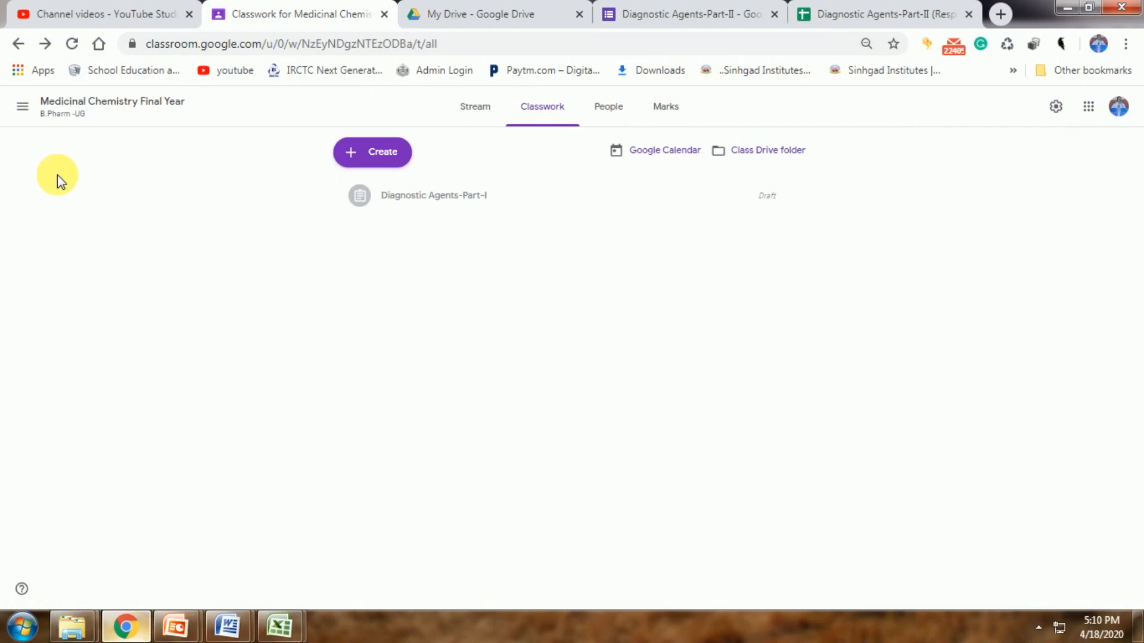